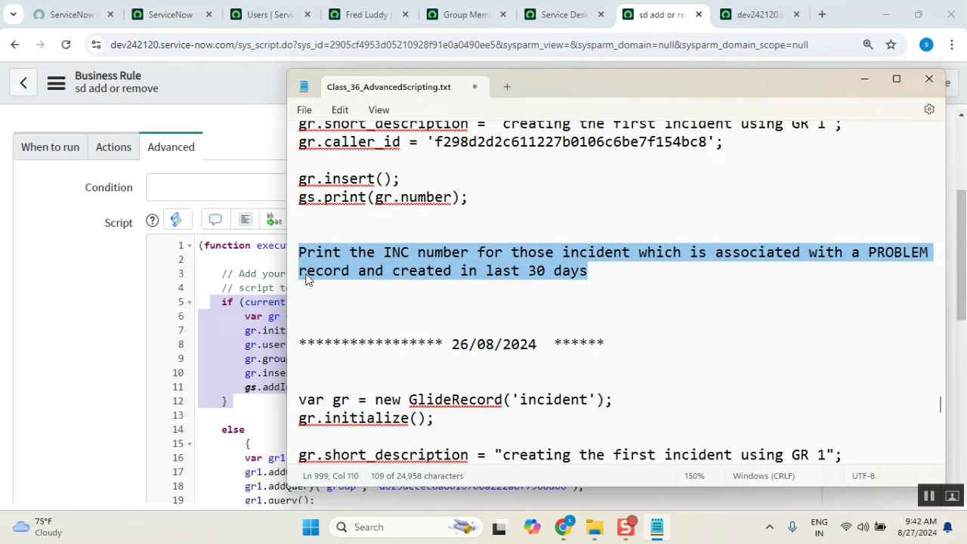
Add the task "# Print the INC number for those incident which is associated with a PROBLEM record and created in last 30 days" at the notes' end
scroll(429, 315, "down", 20)
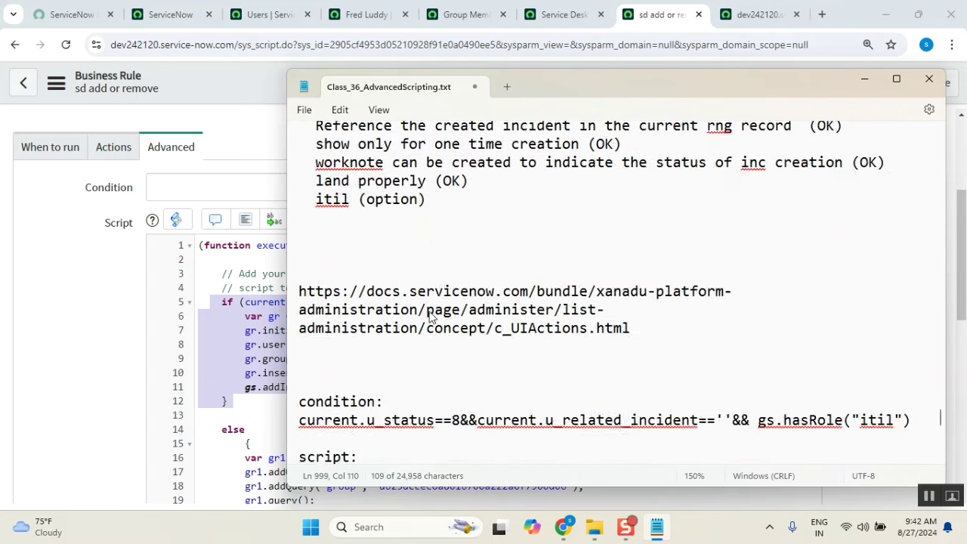
scroll(429, 316, "down", 20)
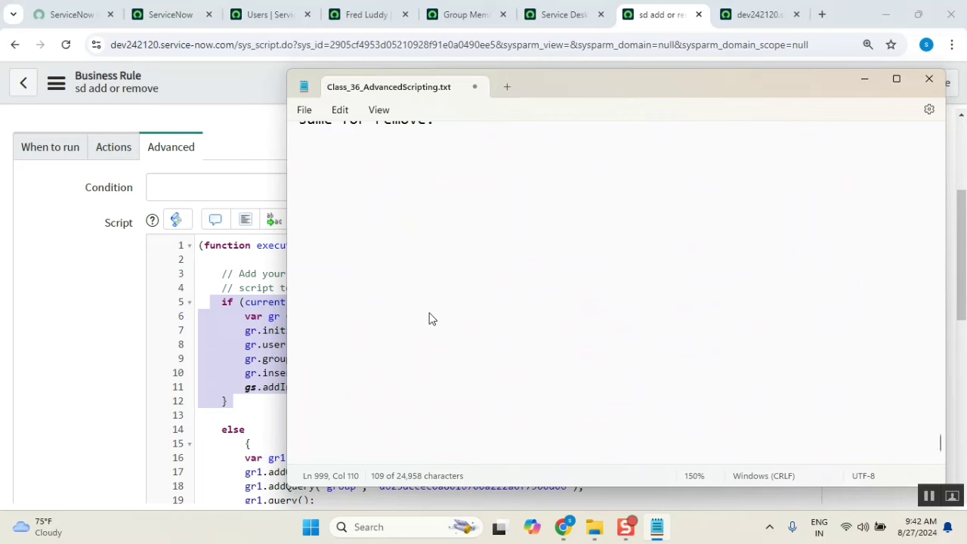
scroll(429, 318, "up", 3)
left_click(372, 368)
type("Print the INC number for those incident which is associated with a PROBLEM record and created in last 30 days")
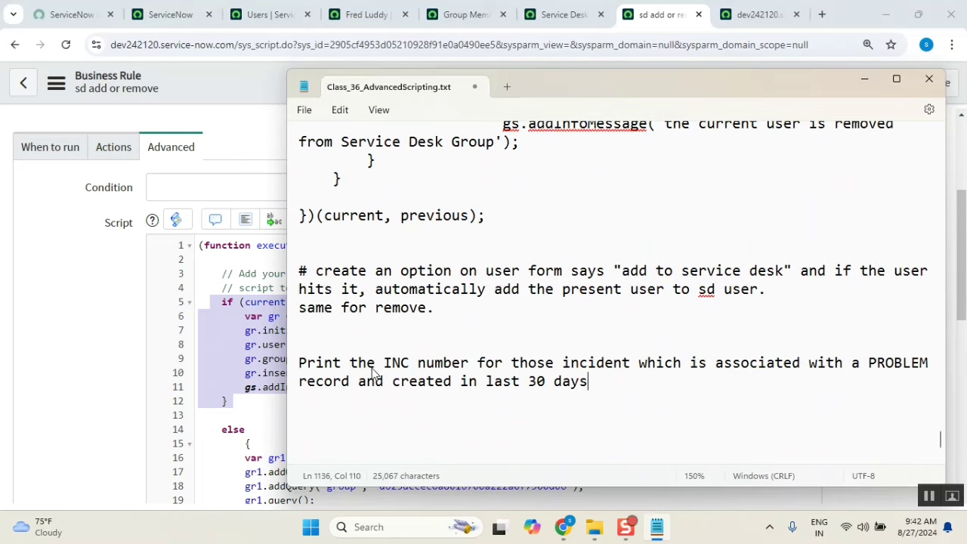
left_click(293, 368)
type("#")
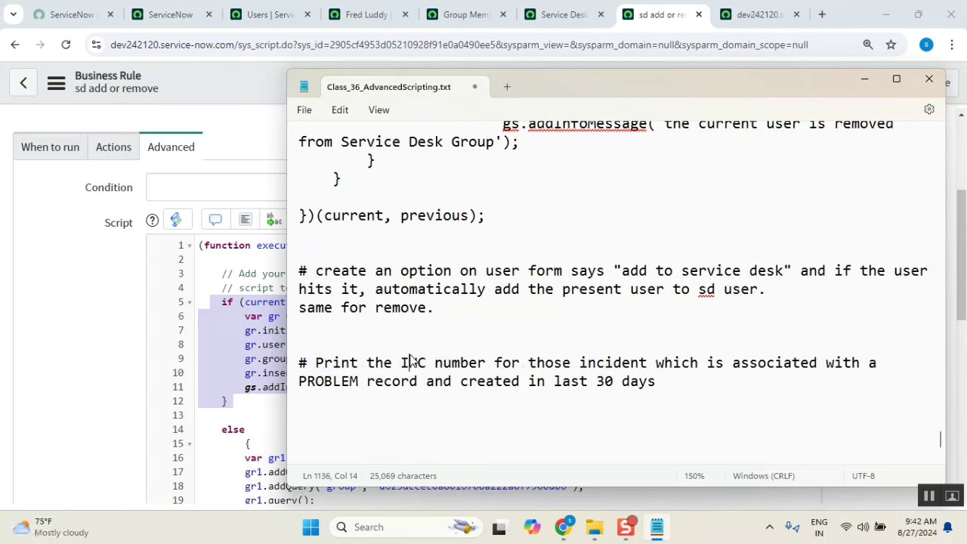
double_click(413, 363)
double_click(638, 365)
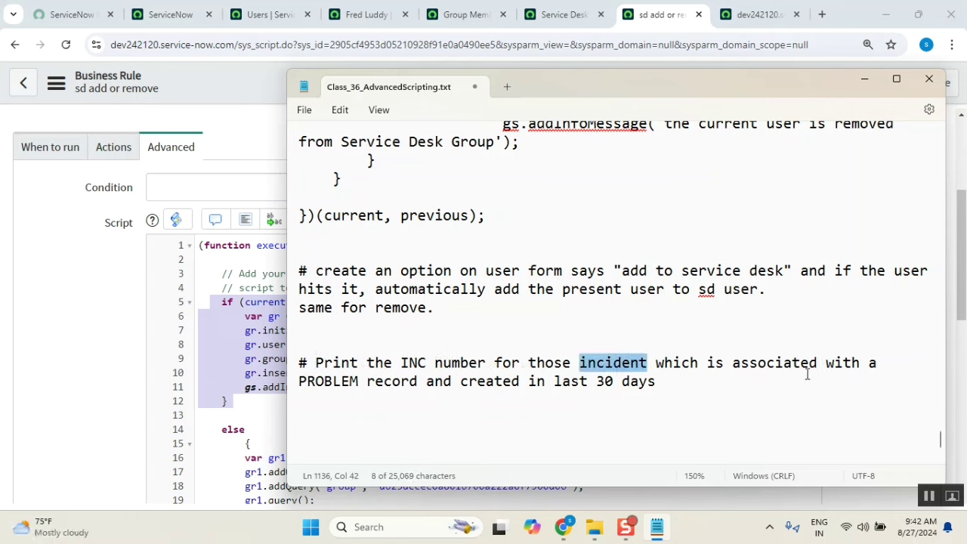
left_click(344, 381)
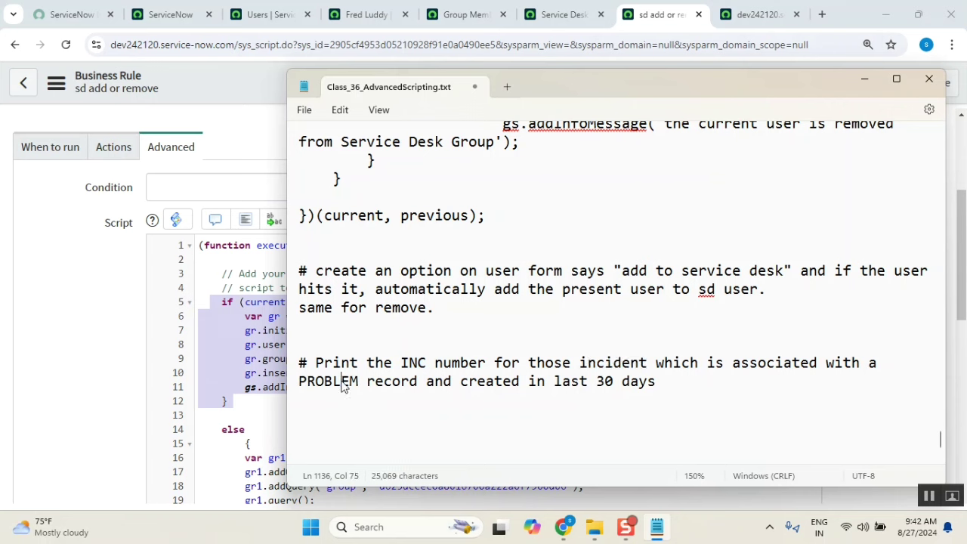
left_click(659, 383)
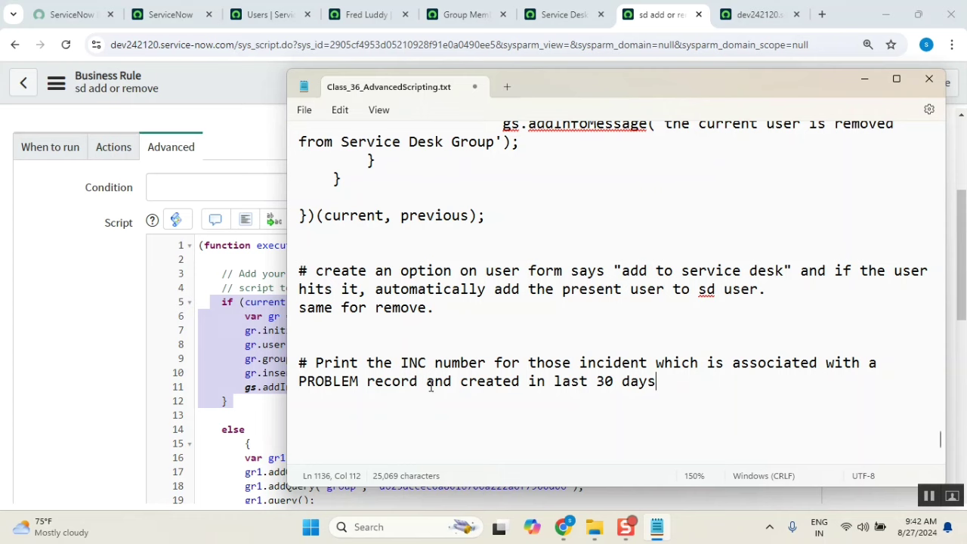
Write the line gs.print(grinc.number) below the new task in the notes
scroll(617, 355, "down", 2)
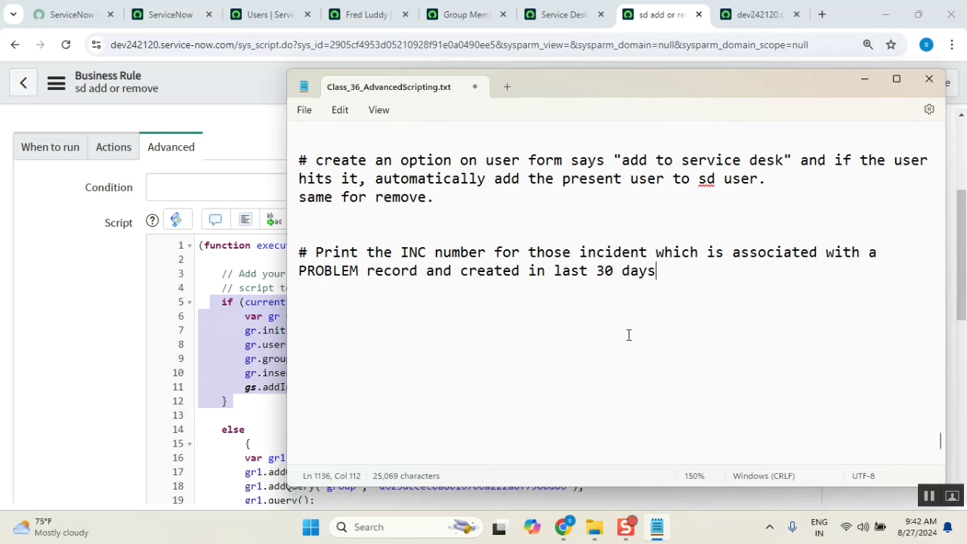
left_click(349, 331)
type("gs")
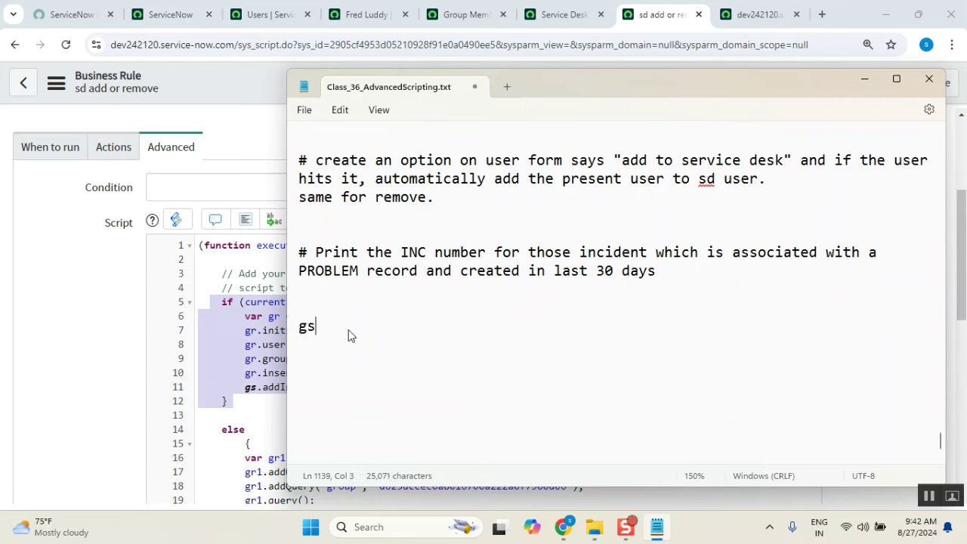
type(".print(gri")
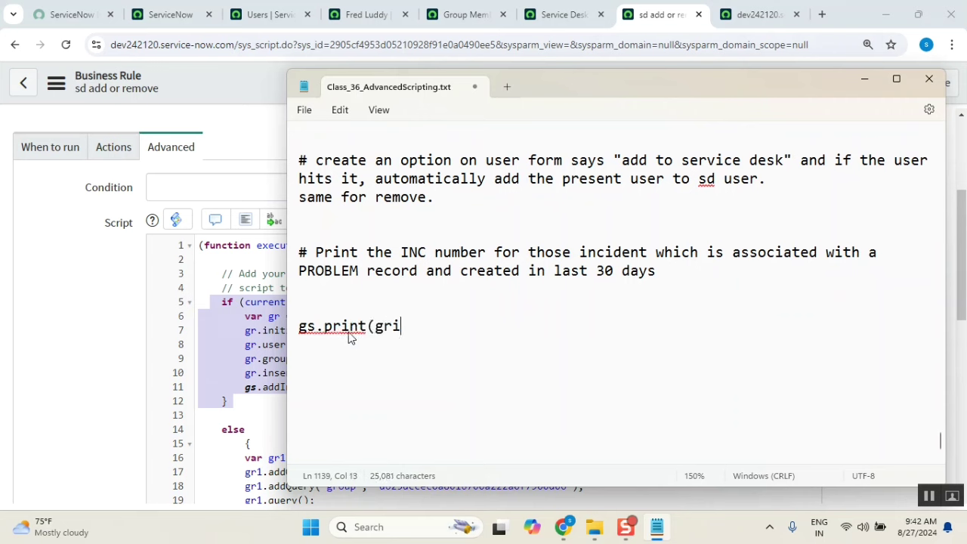
type("nc.num")
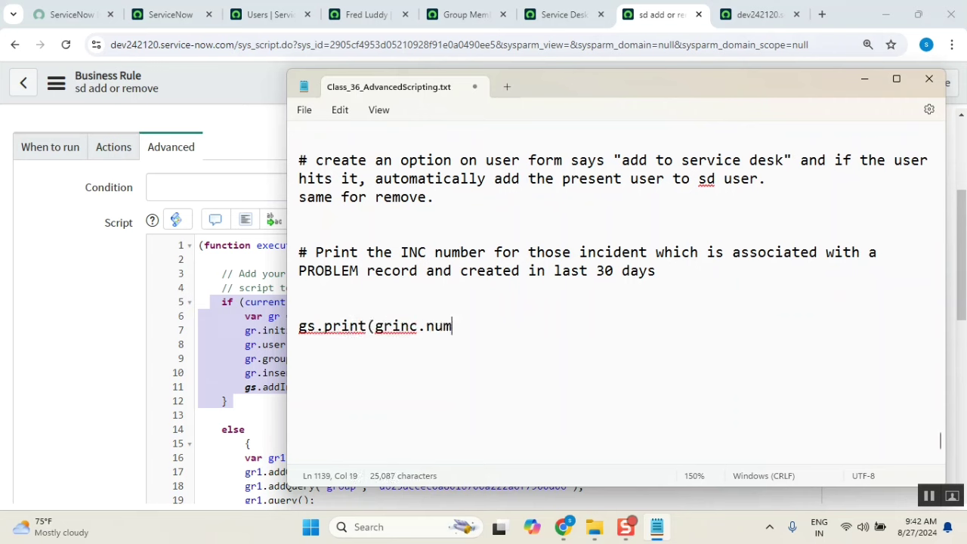
type("ber)")
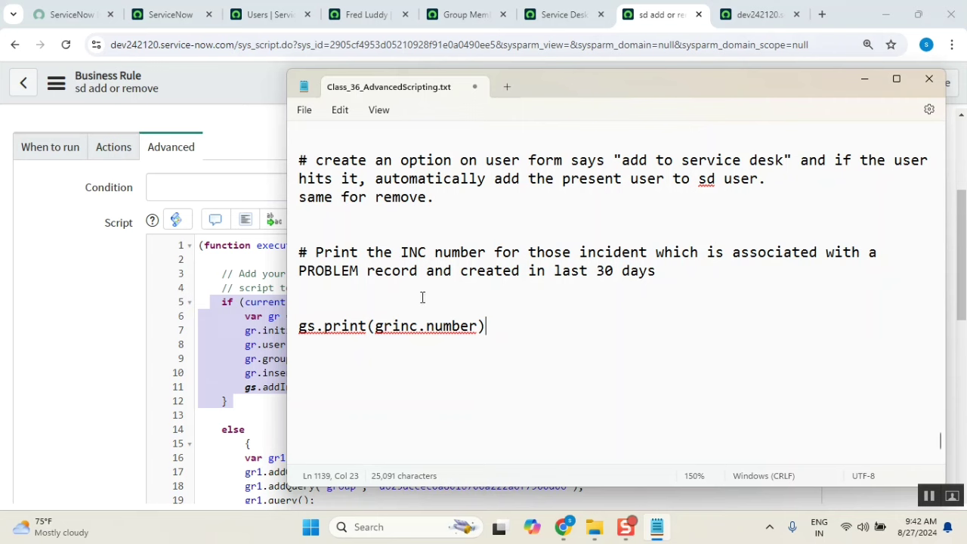
Switch to the ServiceNow home page in the browser and open the incident table's list with the navigator entry incident.LIST
double_click(340, 276)
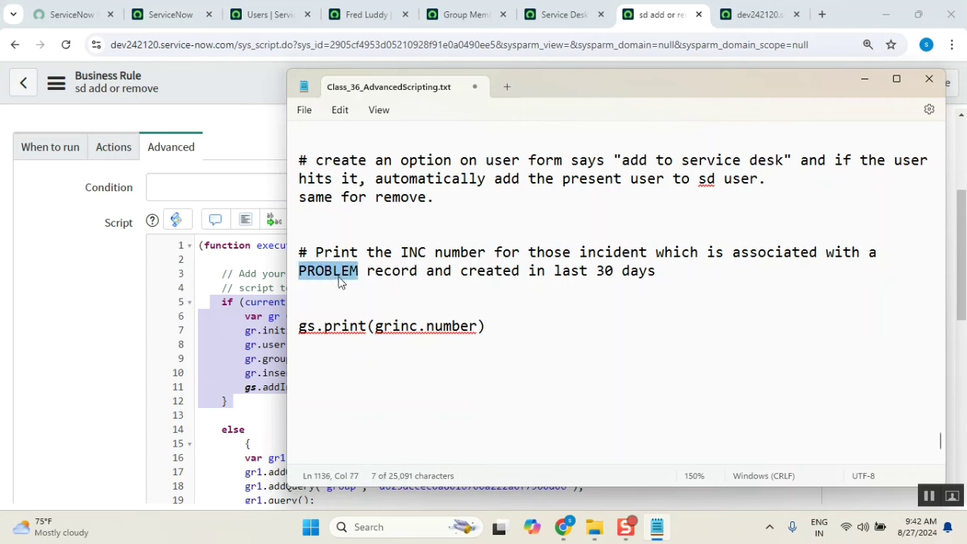
left_click(169, 14)
type("in")
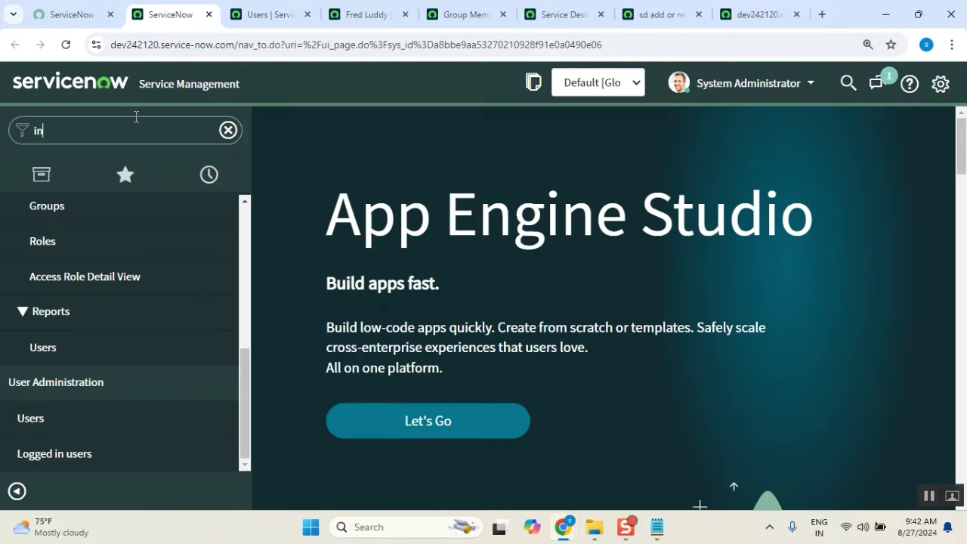
type("ci")
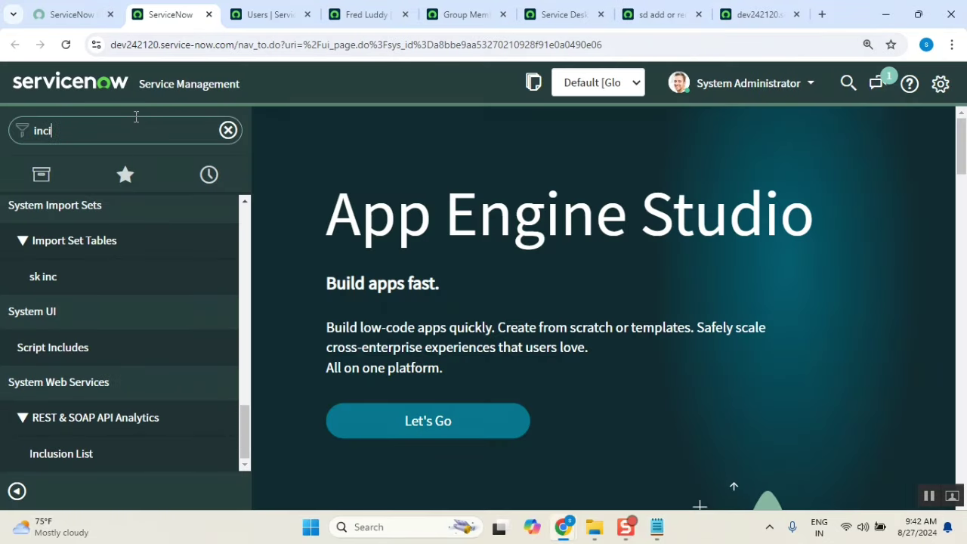
type("dne")
key("BackSpace")
type("ent")
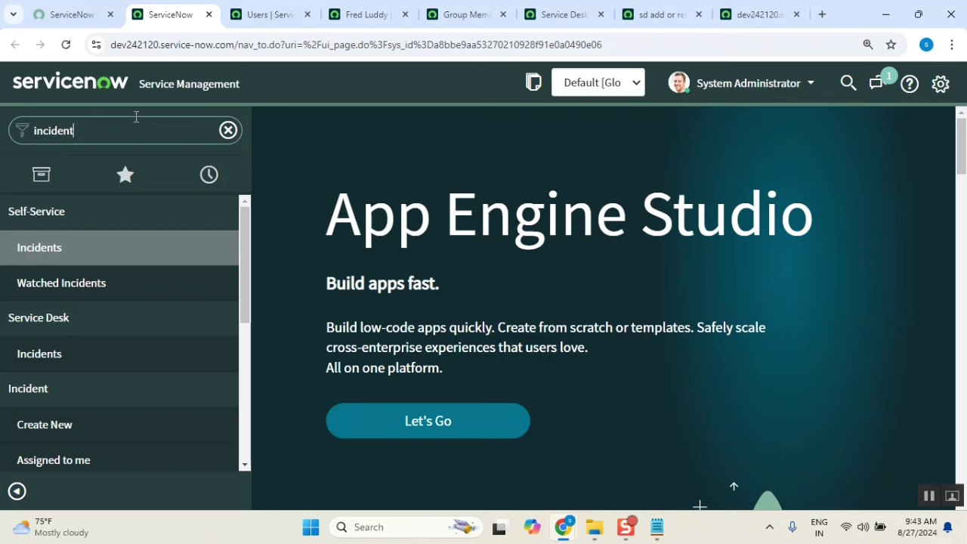
type(".LIST")
key("Return")
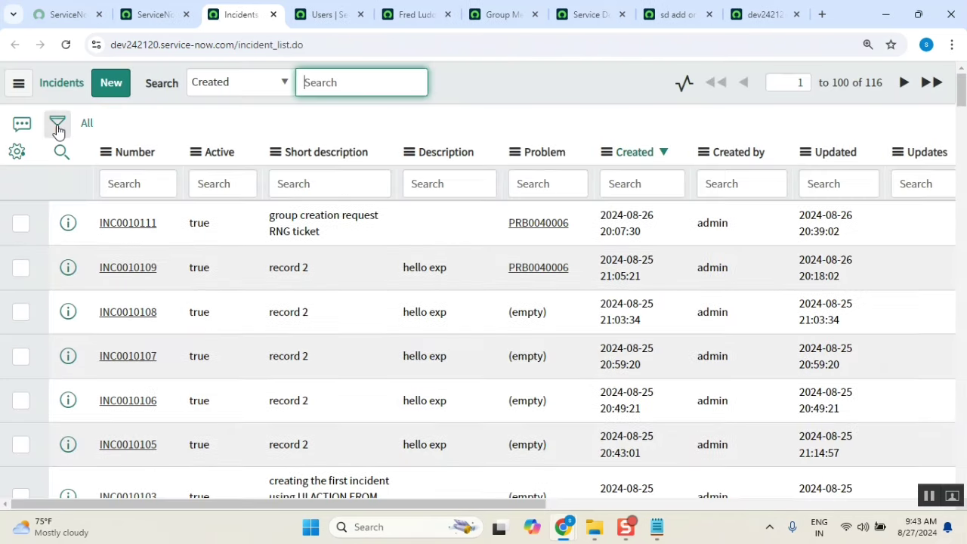
Filter the incident list on the Problem column with !=NULL
left_click(58, 130)
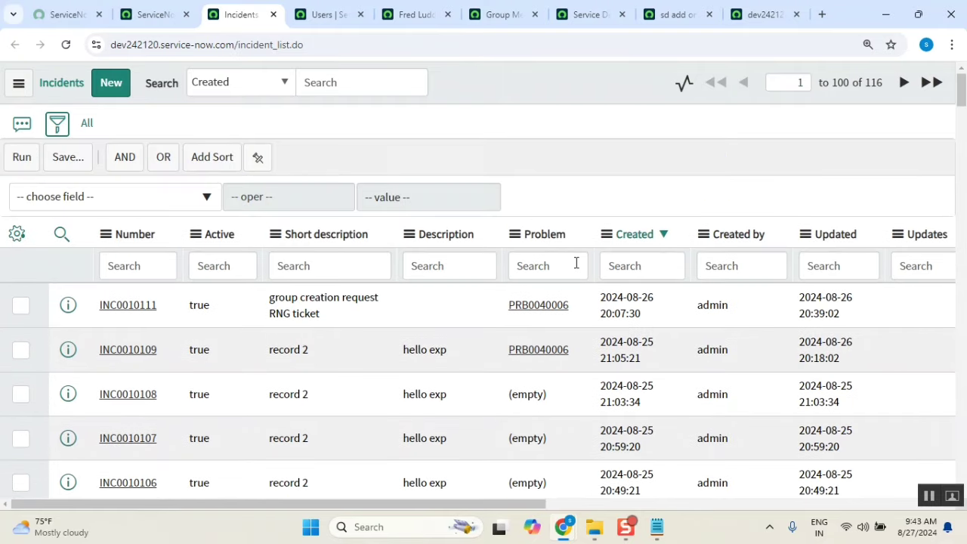
left_click(575, 262)
type("!")
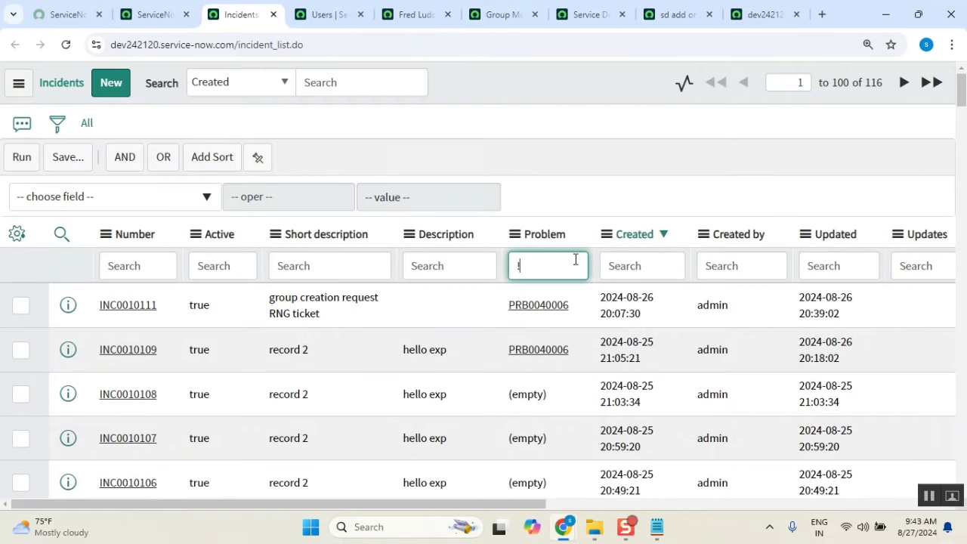
type("=NULL")
key("Return")
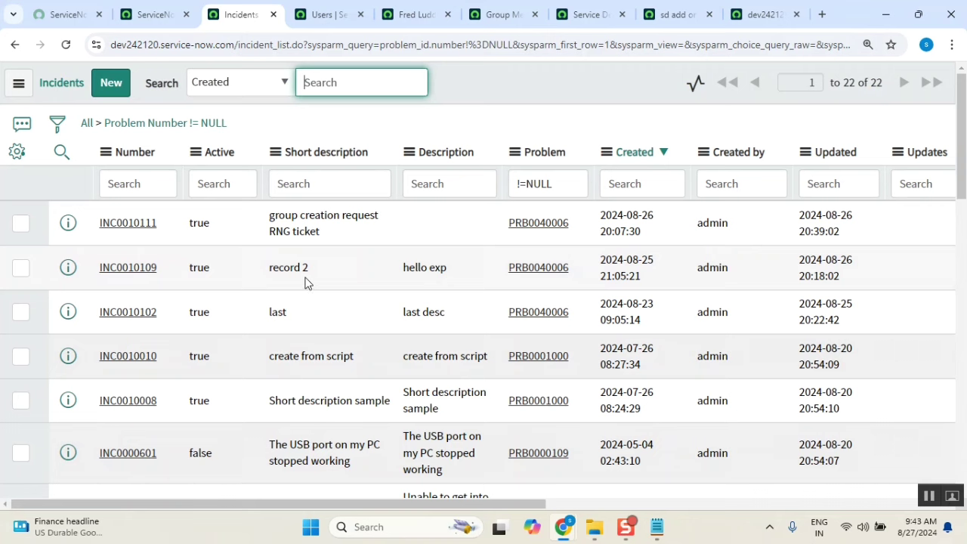
Open the first incident's problem record in a new tab and change problem.do in its address to problem_list.do to load the problem list
middle_click(562, 224)
left_click(298, 14)
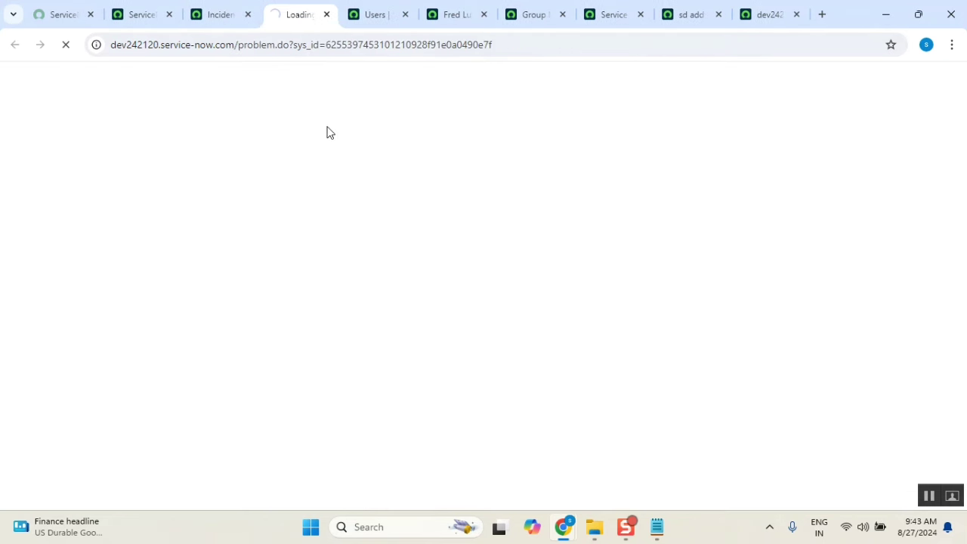
left_click_drag(277, 46, 524, 45)
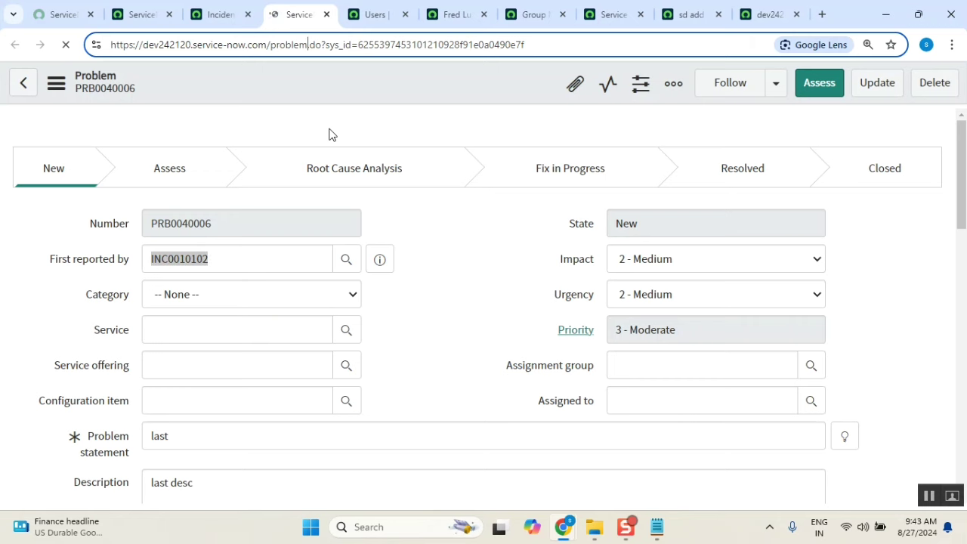
type("_list")
key("Return")
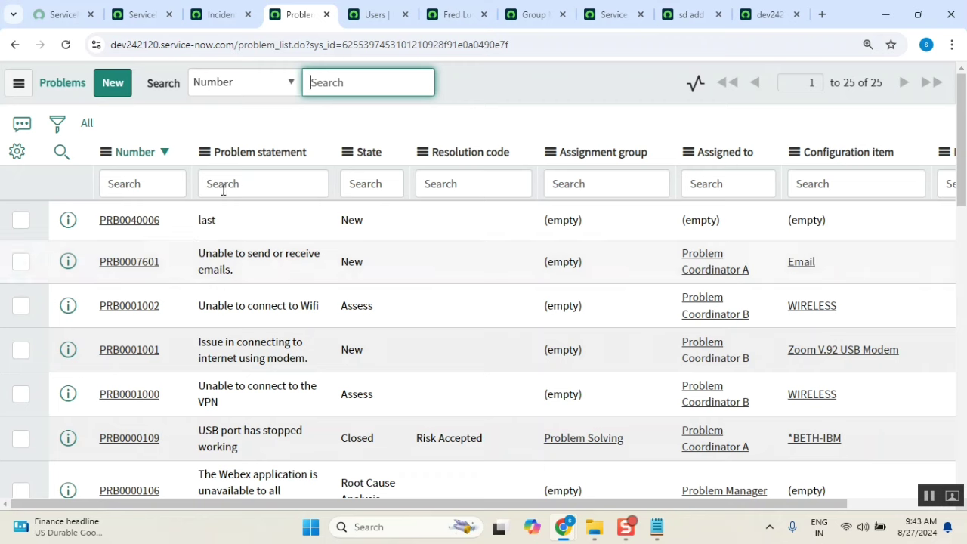
Start a filter condition on the Created field in the problem list
left_click(57, 127)
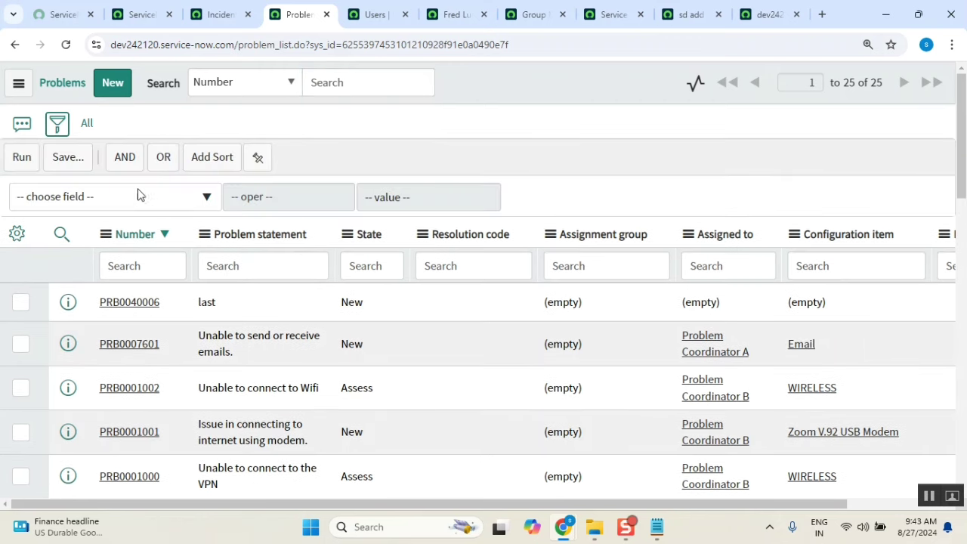
left_click(138, 195)
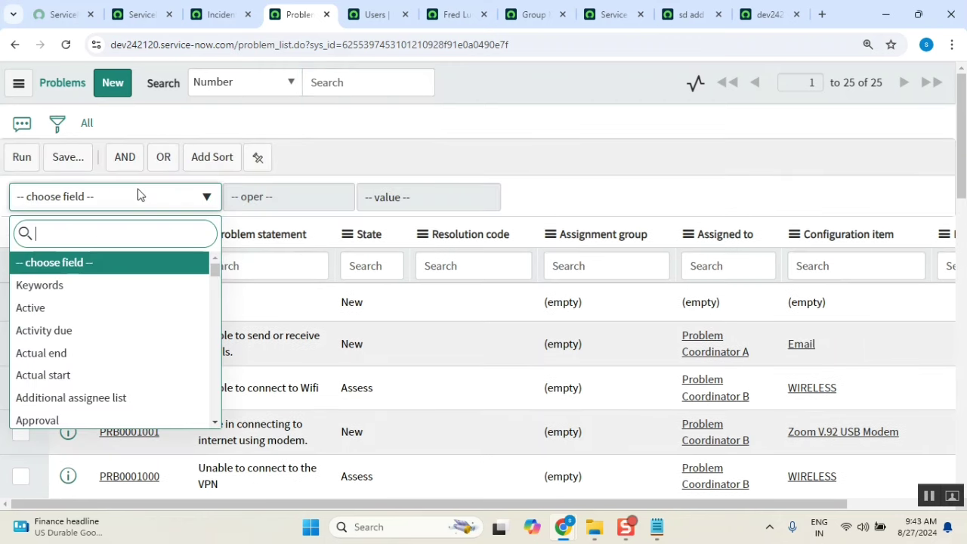
type("create")
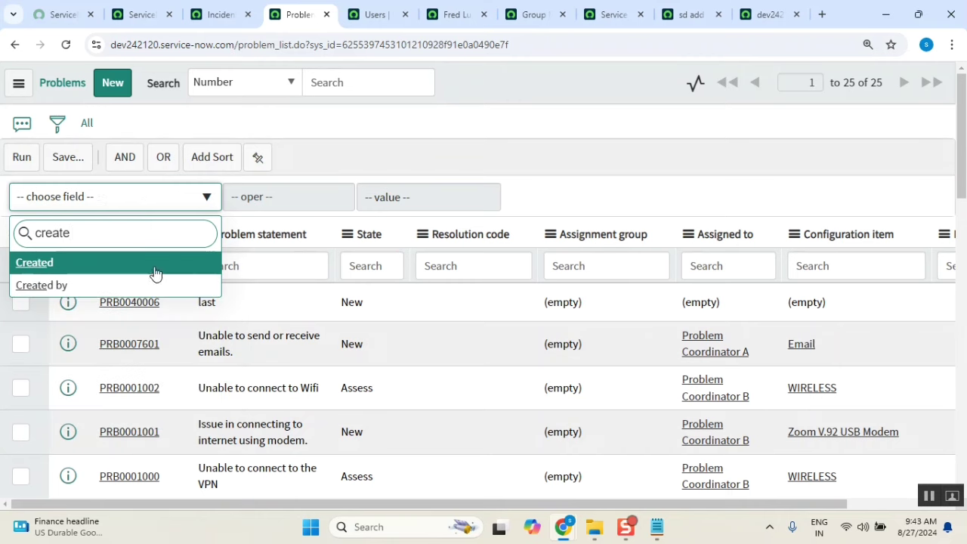
left_click(155, 265)
Set the operator of the Created filter condition in the problem list to relative
left_click(323, 197)
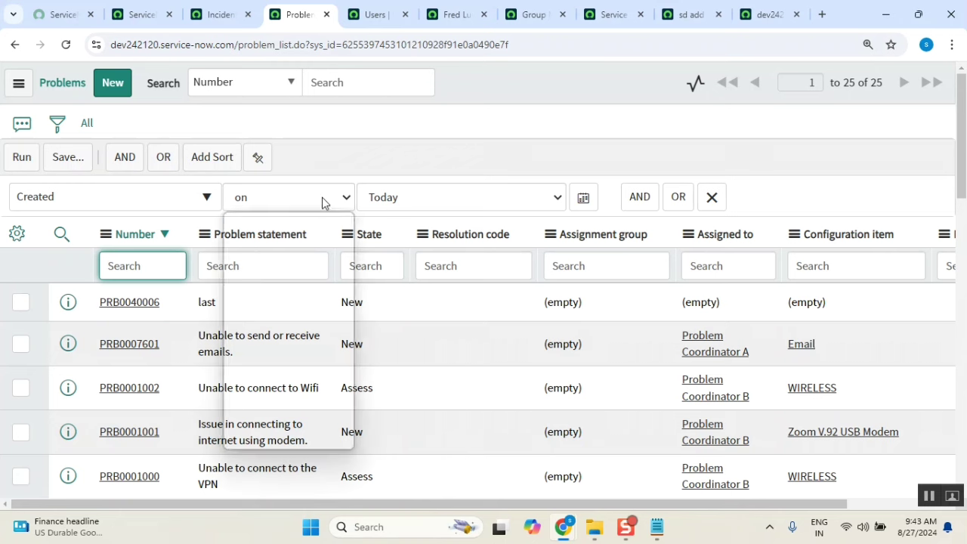
left_click(656, 529)
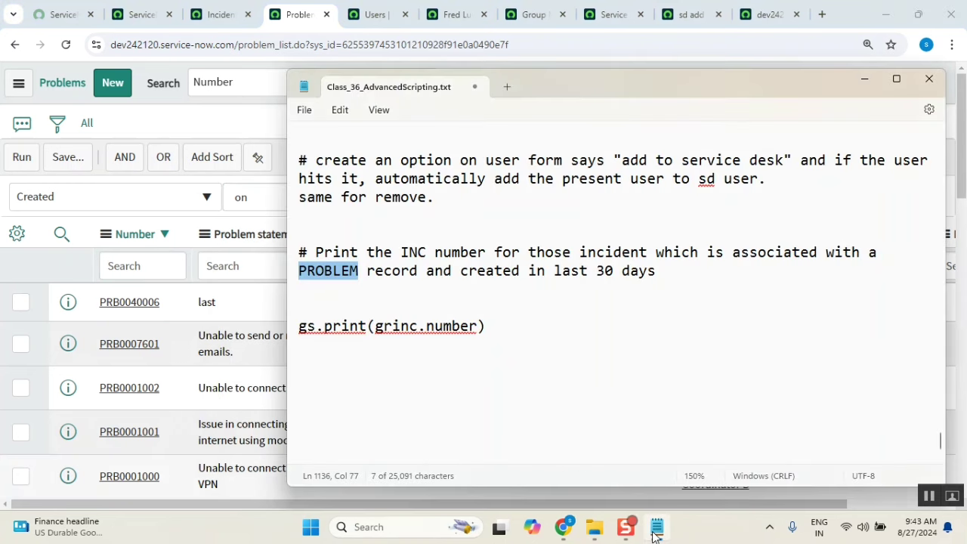
left_click(655, 529)
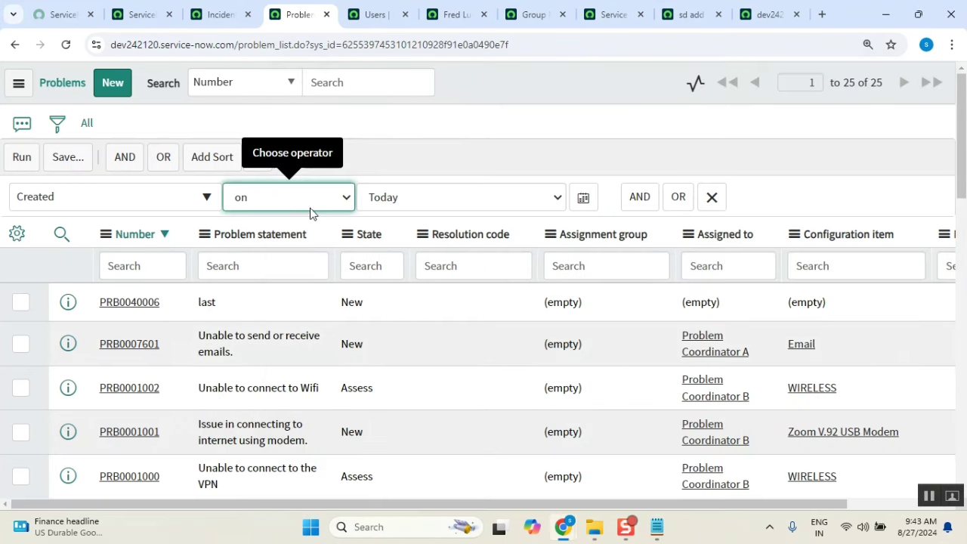
left_click(325, 207)
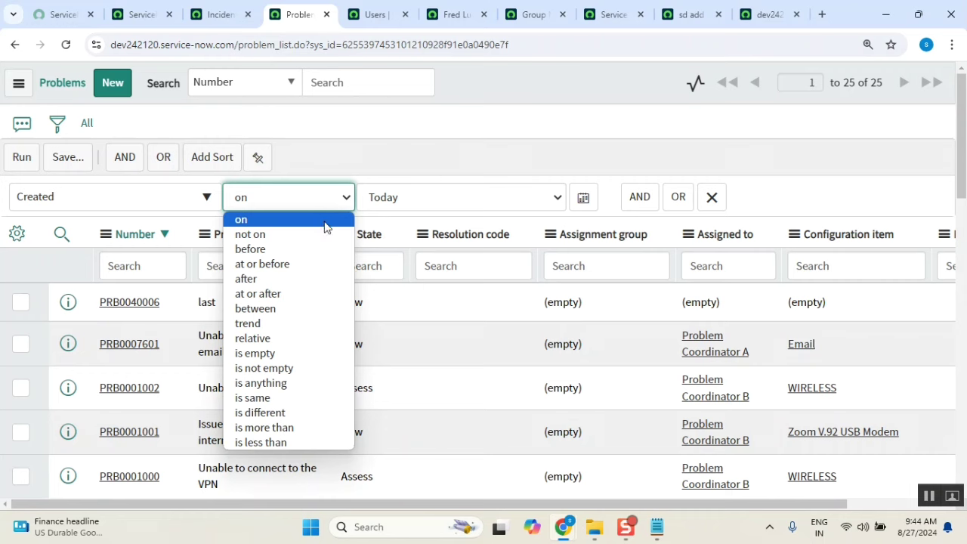
left_click(389, 201)
left_click(391, 201)
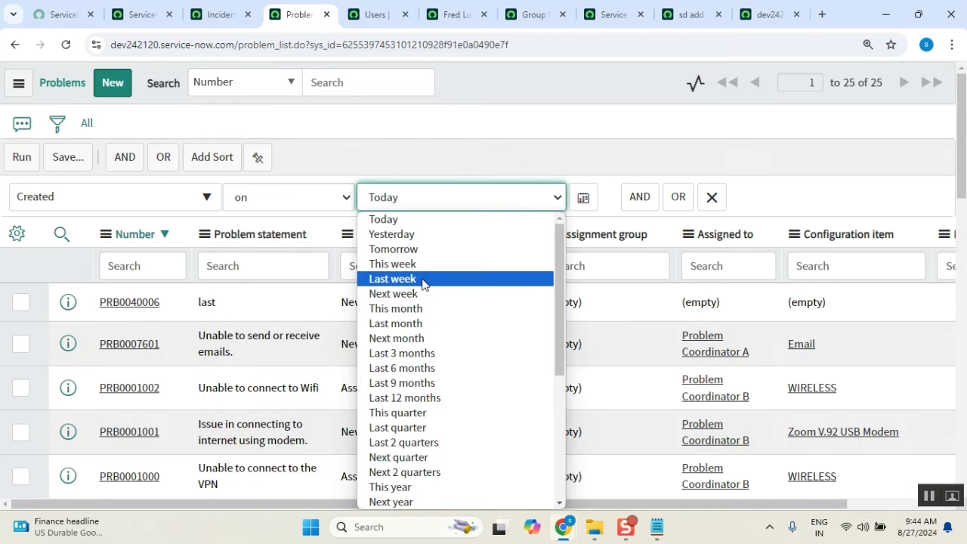
left_click(323, 205)
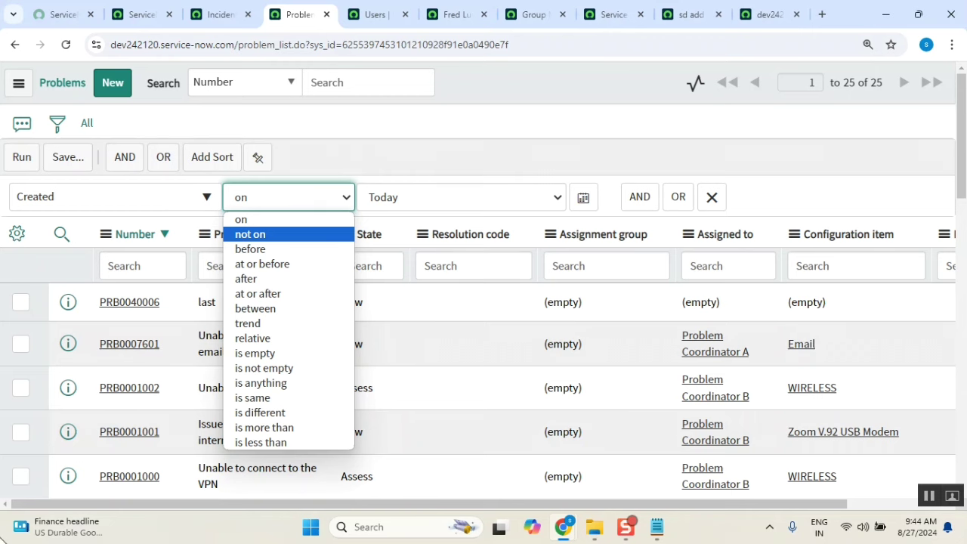
key("Escape")
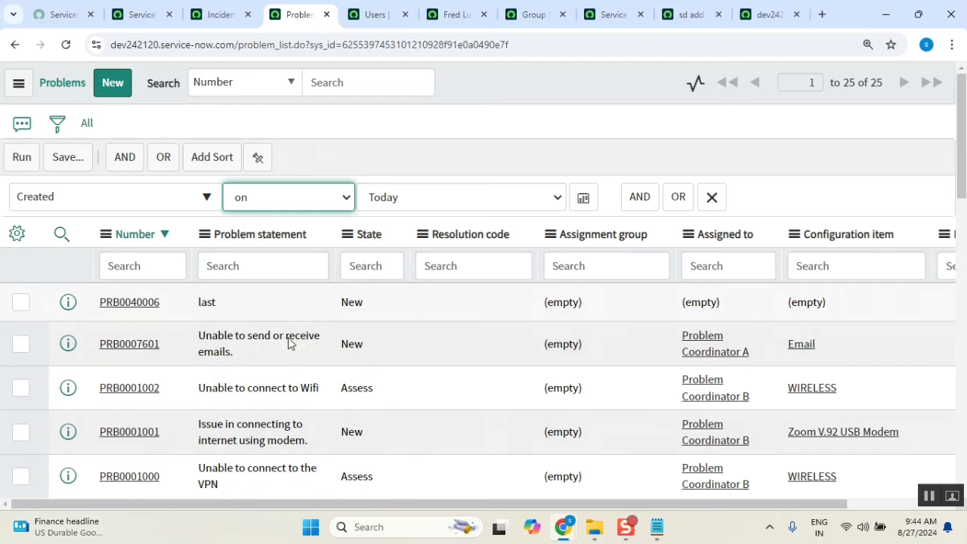
key("r")
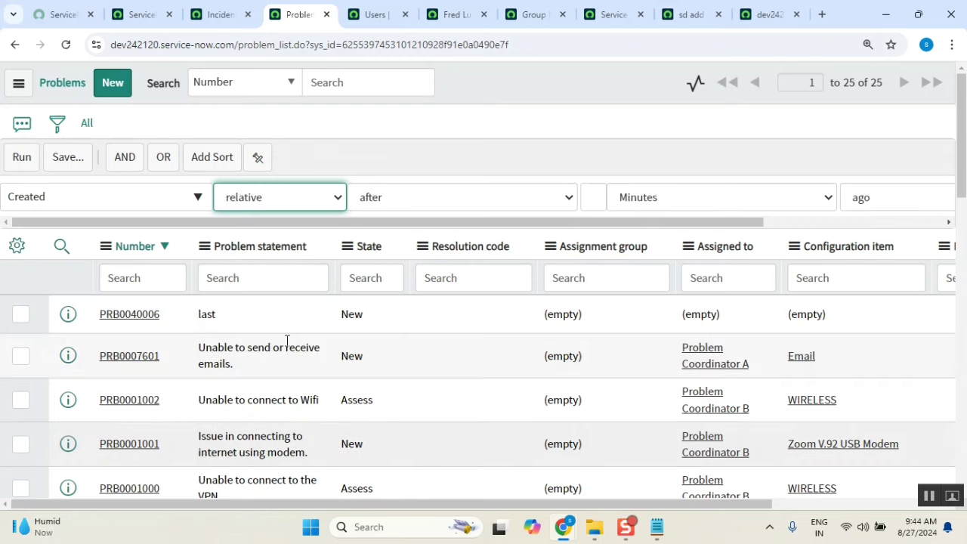
Set the relative Created condition to before 30 Days
left_click(486, 198)
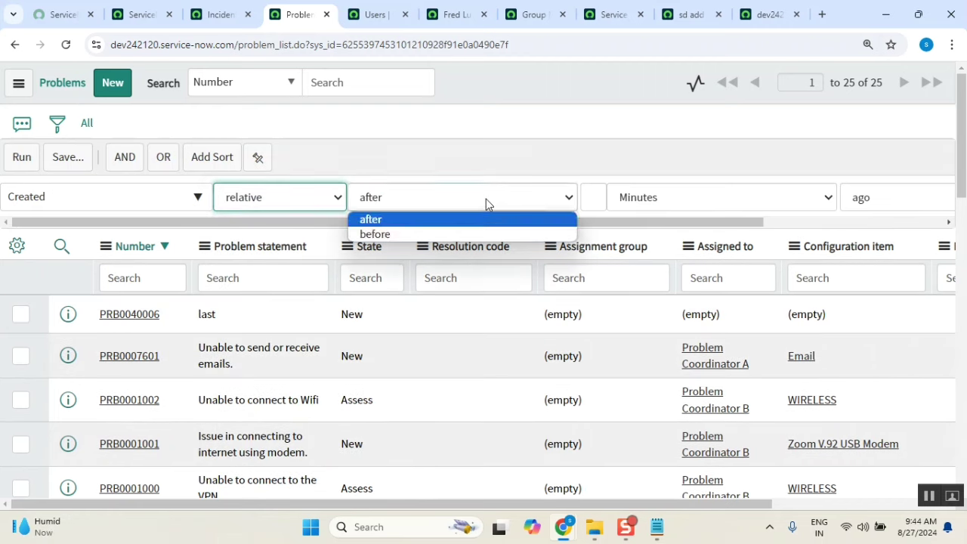
left_click(486, 235)
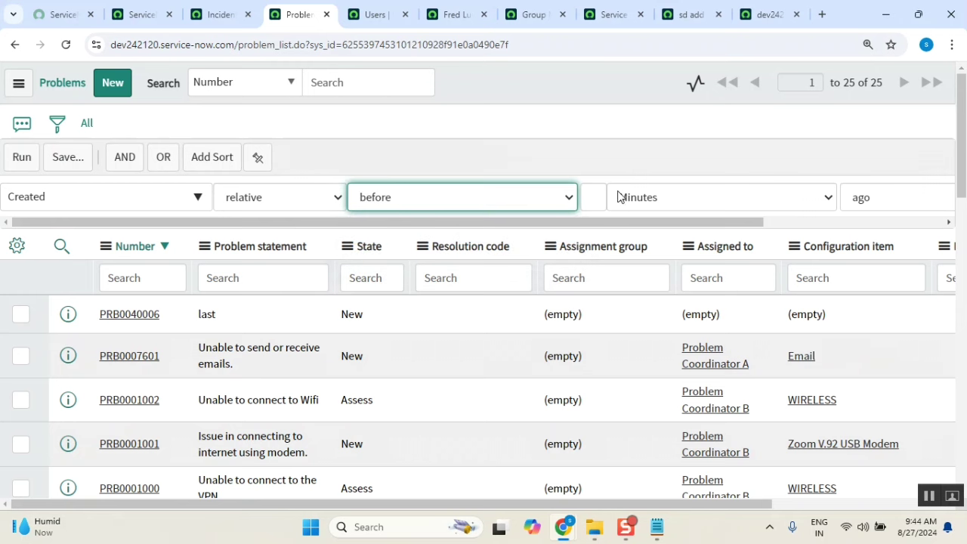
left_click(598, 199)
scroll(599, 203, "down", 6)
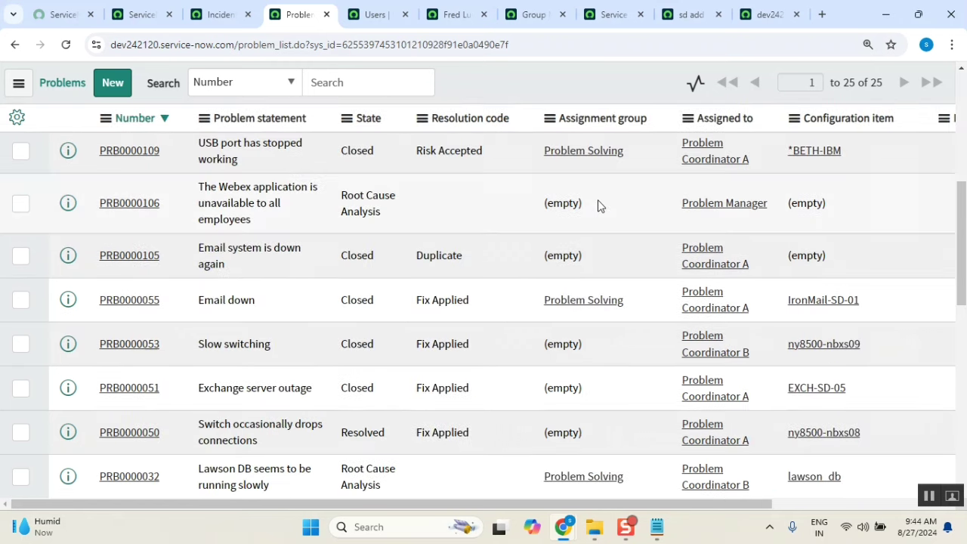
scroll(596, 202, "up", 5)
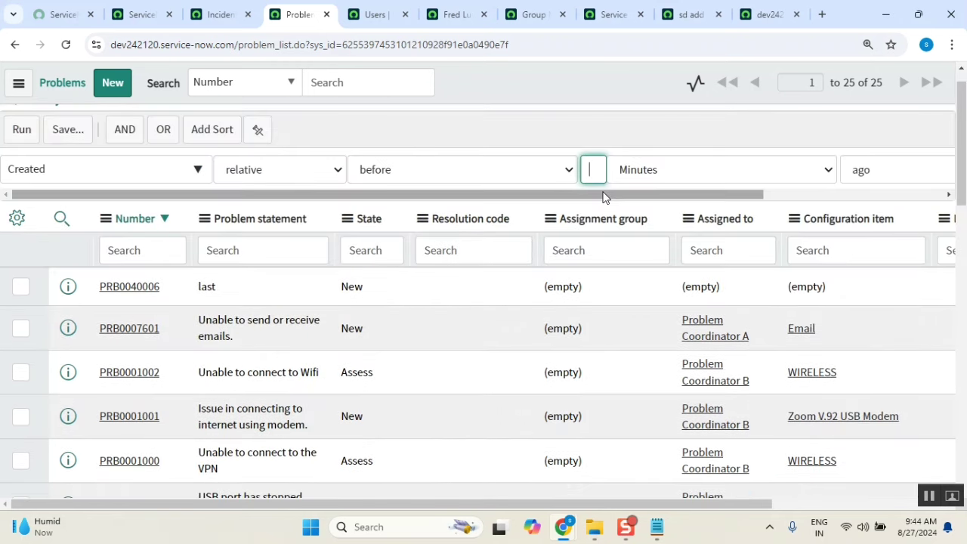
scroll(603, 197, "down", 1)
scroll(603, 198, "down", 5)
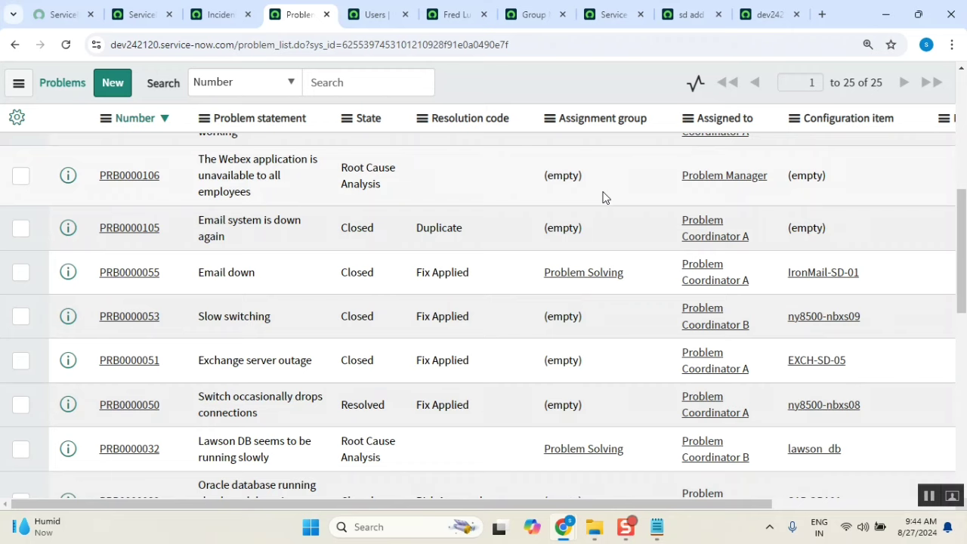
scroll(603, 198, "up", 5)
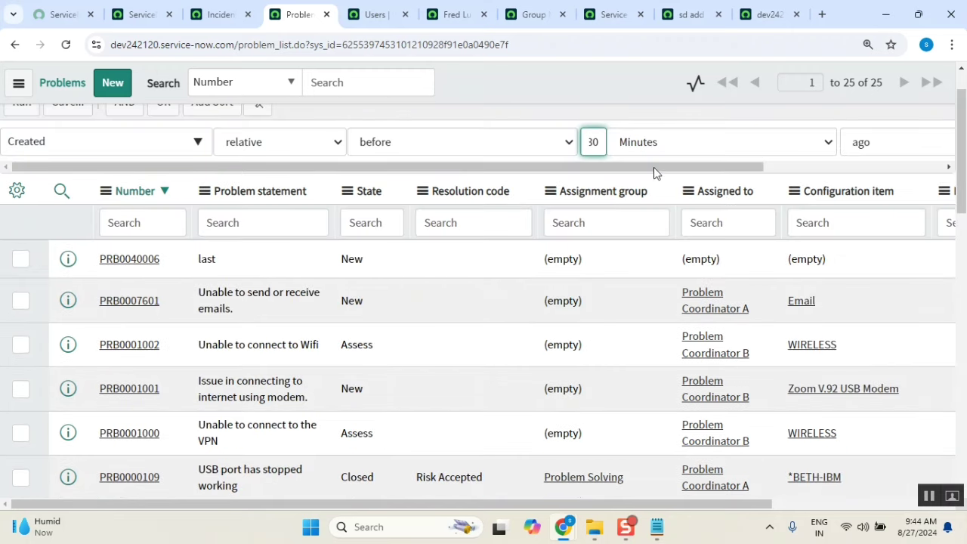
left_click(717, 146)
left_click(698, 193)
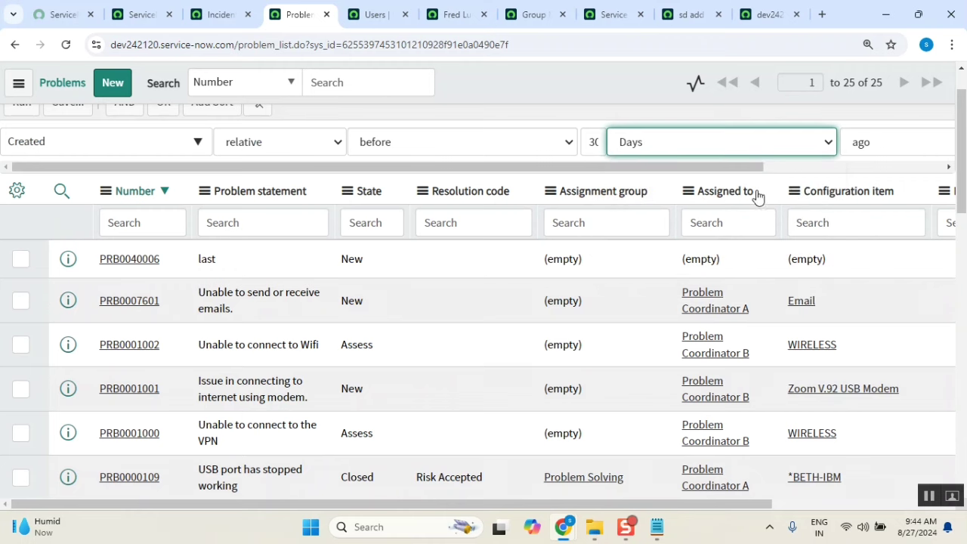
Change the Created condition's time direction to from now and run the filter on the problem list
left_click_drag(753, 166, 861, 168)
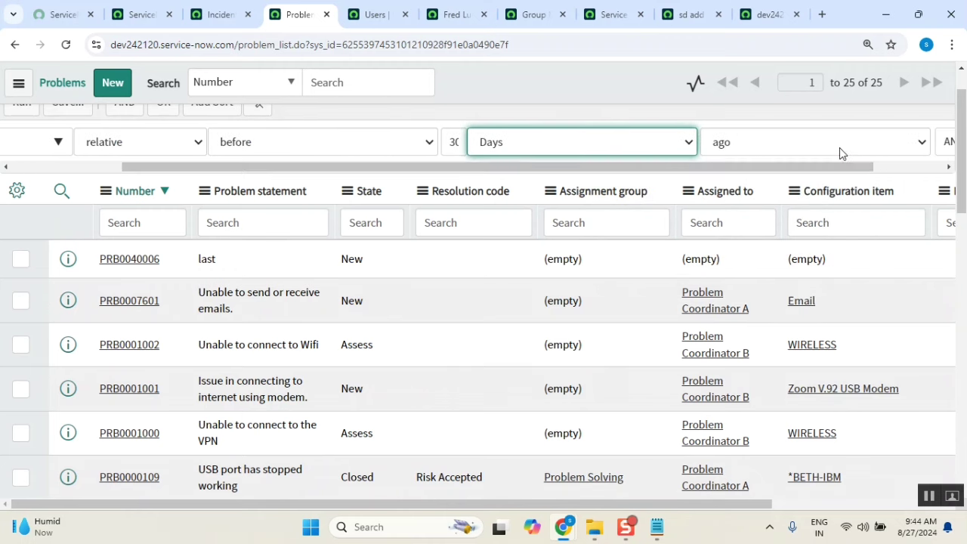
left_click(840, 147)
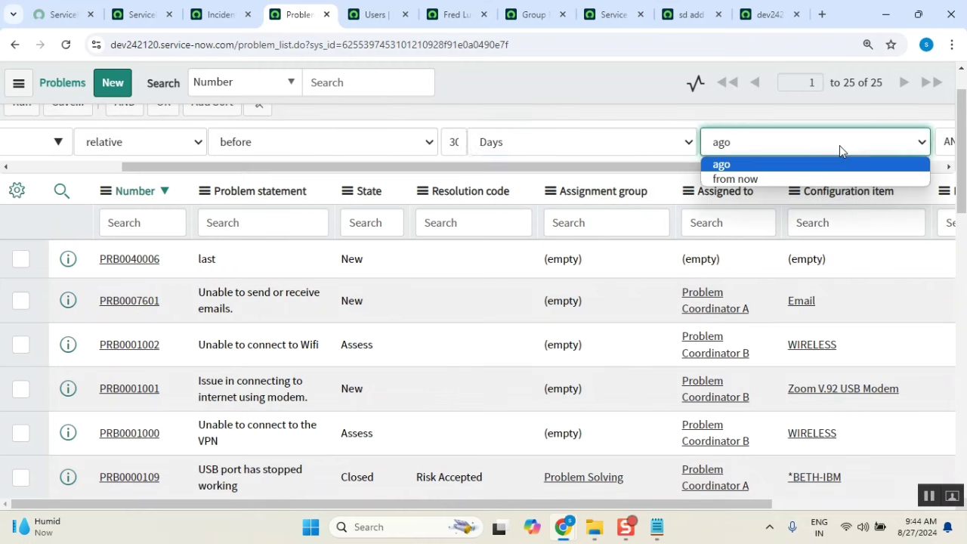
left_click(809, 182)
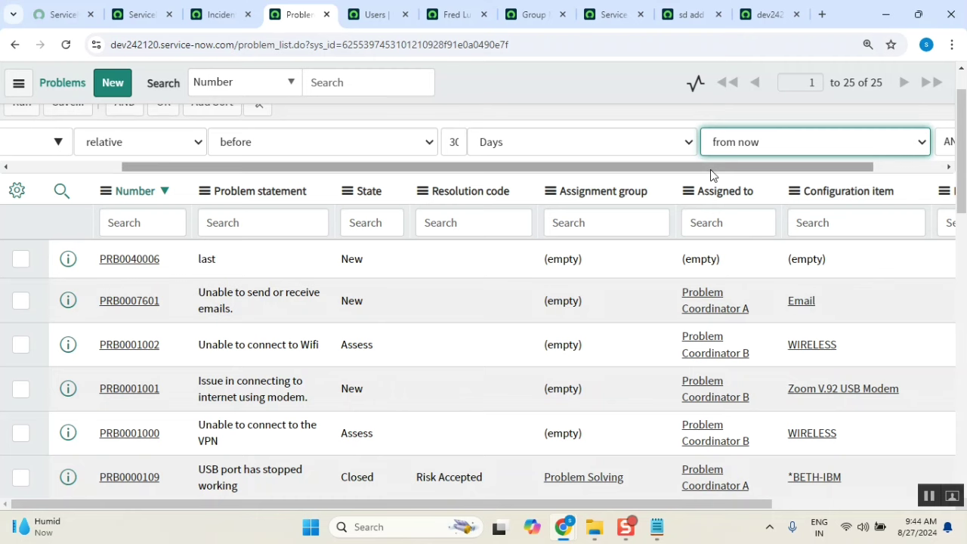
scroll(710, 171, "left", 4)
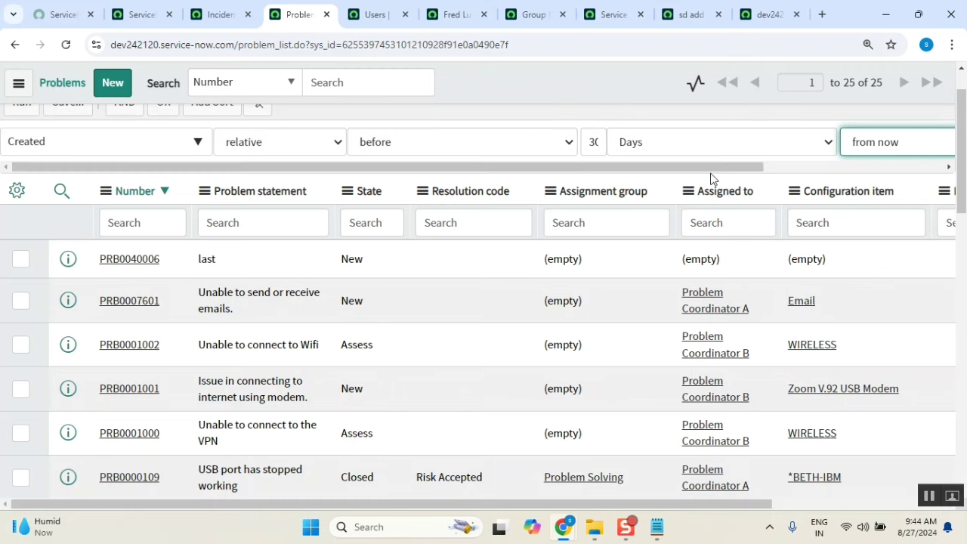
scroll(173, 208, "up", 1)
left_click(21, 157)
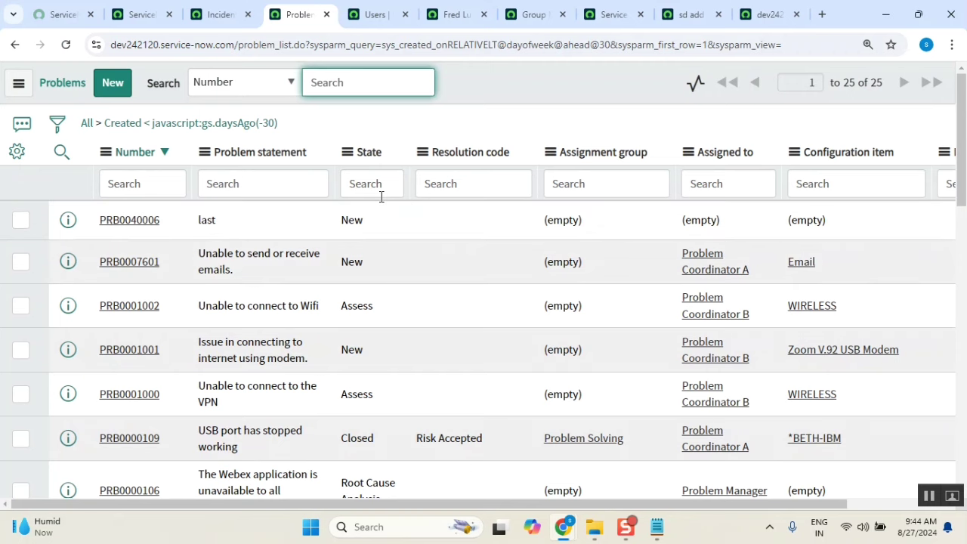
Add the Created column to the problem list and place it directly after State
left_click(17, 151)
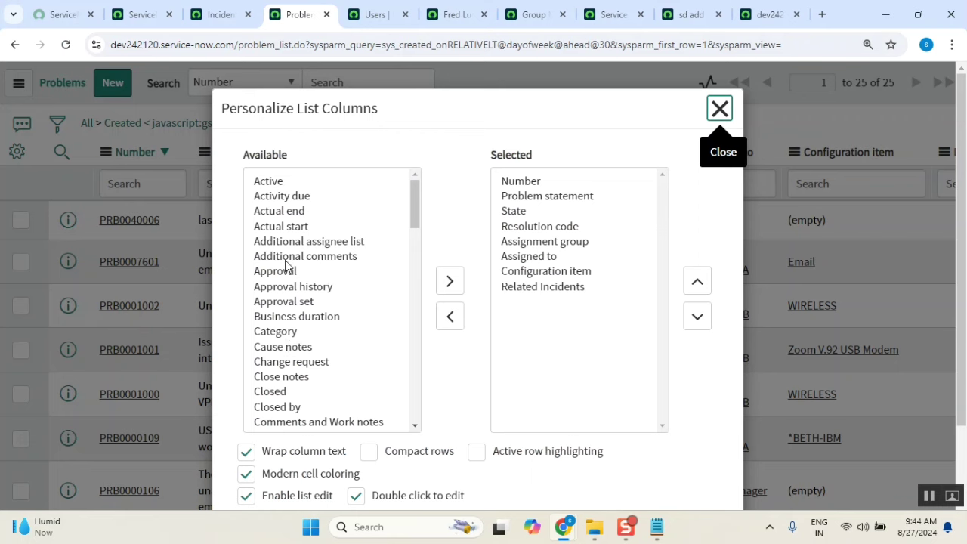
left_click(297, 242)
type("cr")
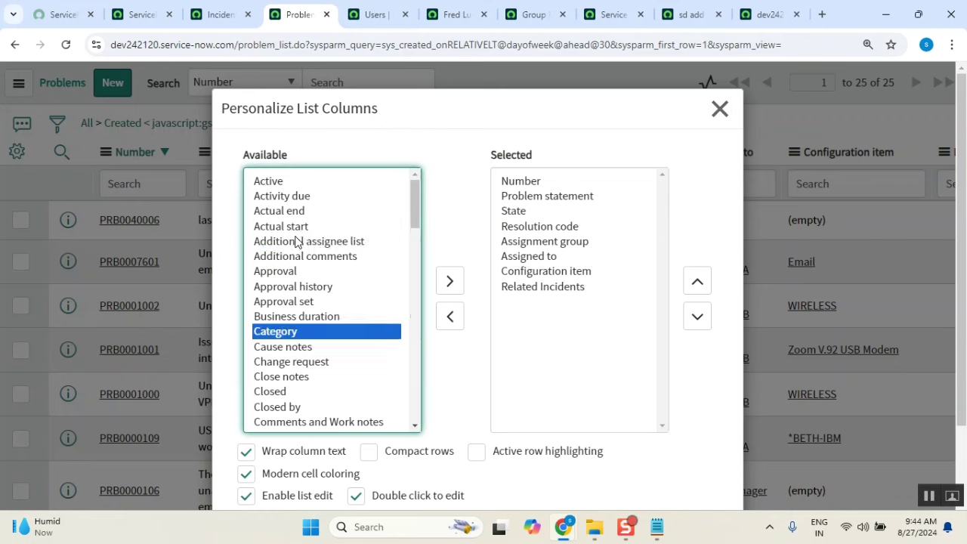
left_click(450, 281)
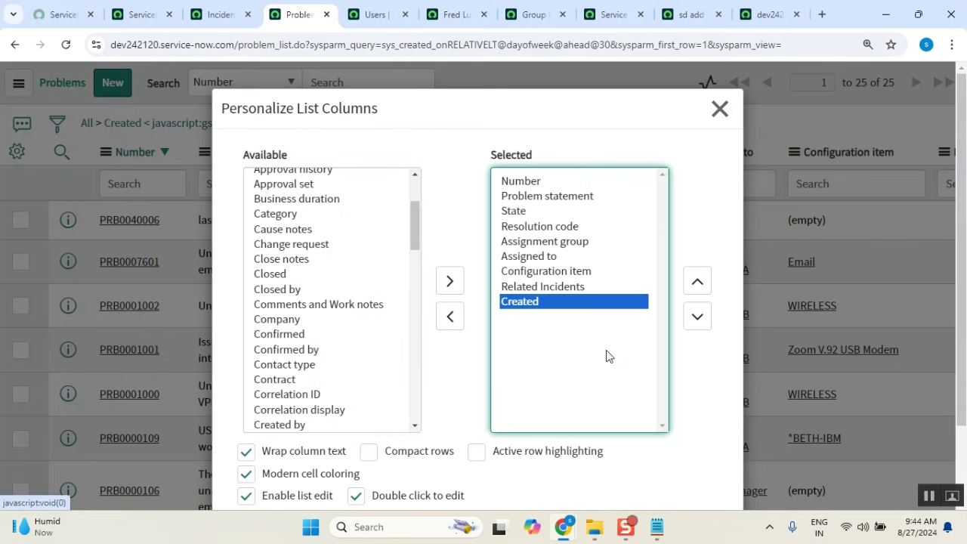
left_click(698, 283)
left_click(697, 282)
left_click(697, 283)
left_click(697, 282)
left_click(697, 282)
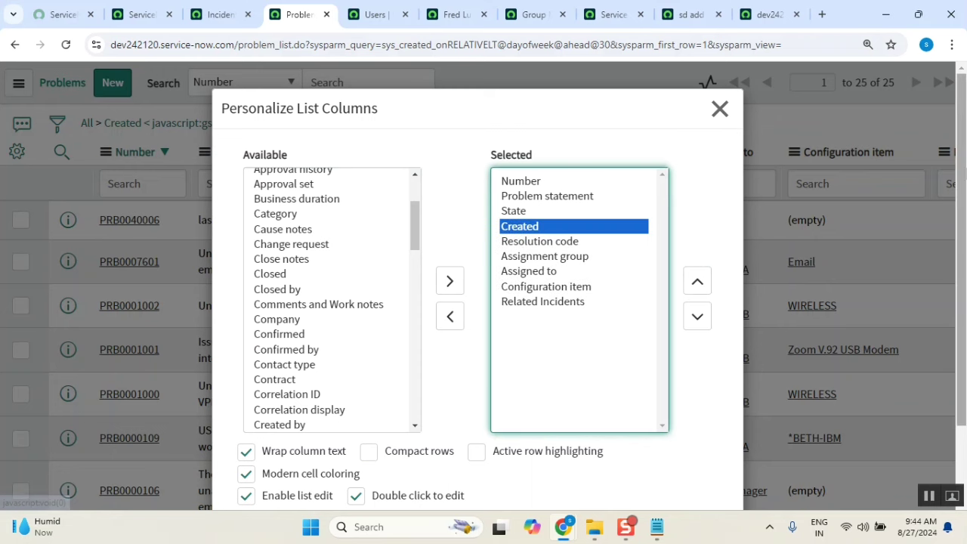
scroll(943, 337, "down", 1)
left_click(695, 448)
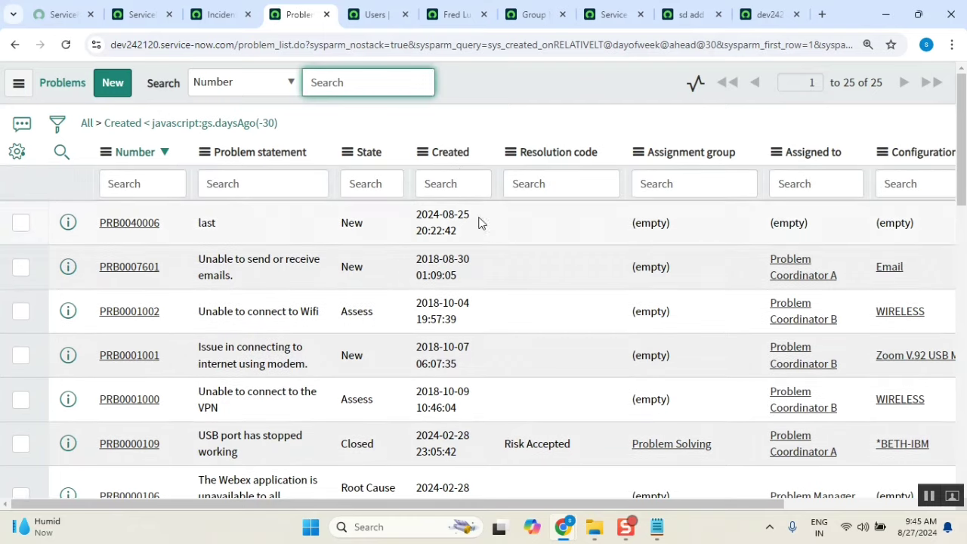
Sort the problem list by Created with the newest first and copy the newest problem's number, PRB0040006
left_click(448, 154)
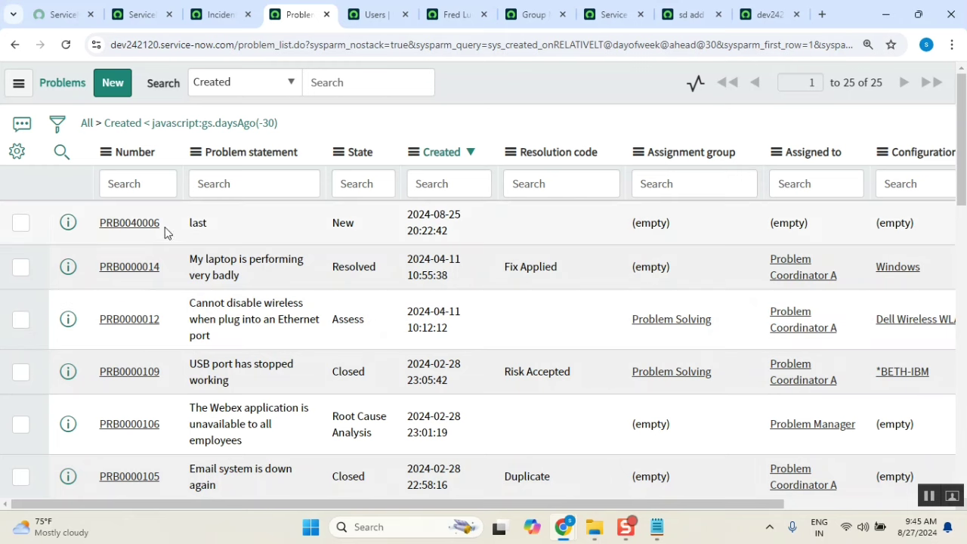
left_click_drag(163, 223, 99, 226)
left_click(210, 18)
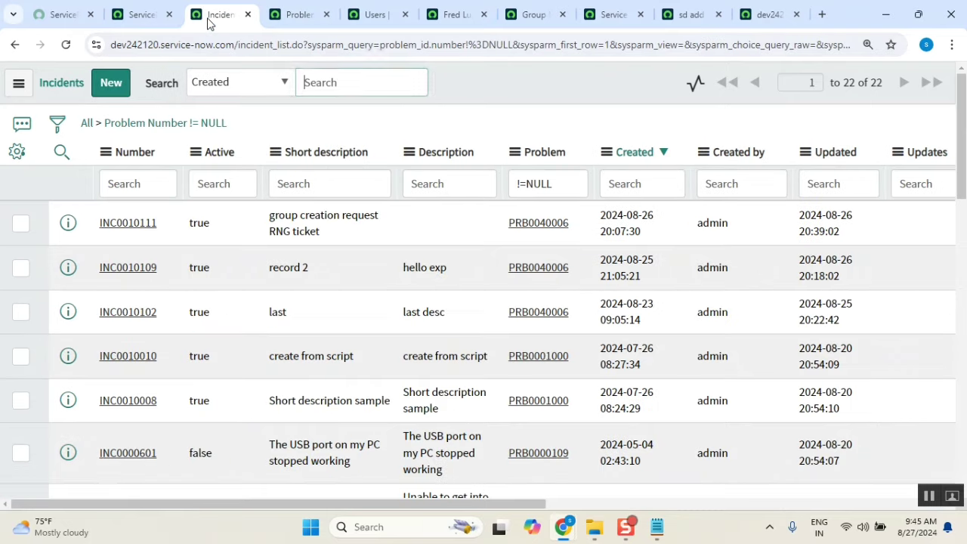
left_click(302, 23)
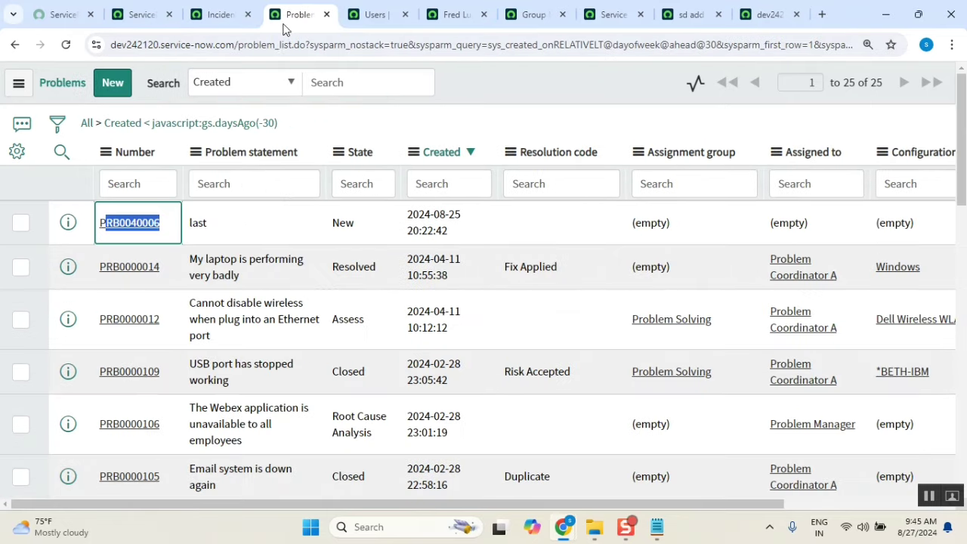
key("ctrl+l")
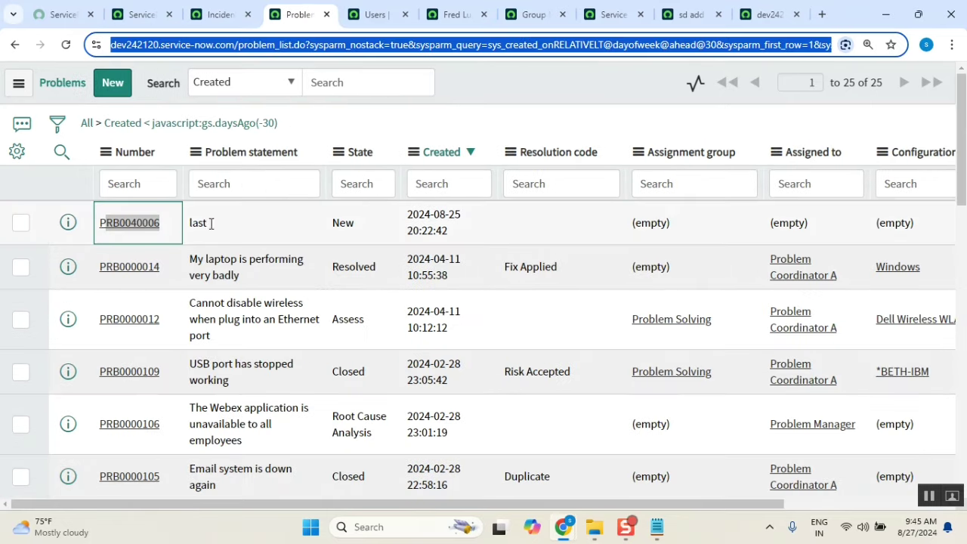
left_click(499, 84)
left_click_drag(166, 231, 98, 236)
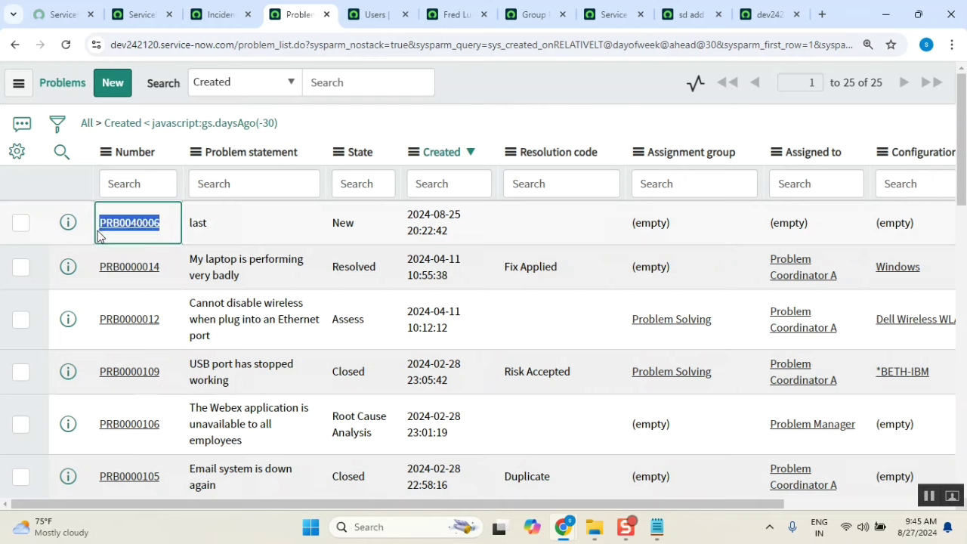
right_click(132, 224)
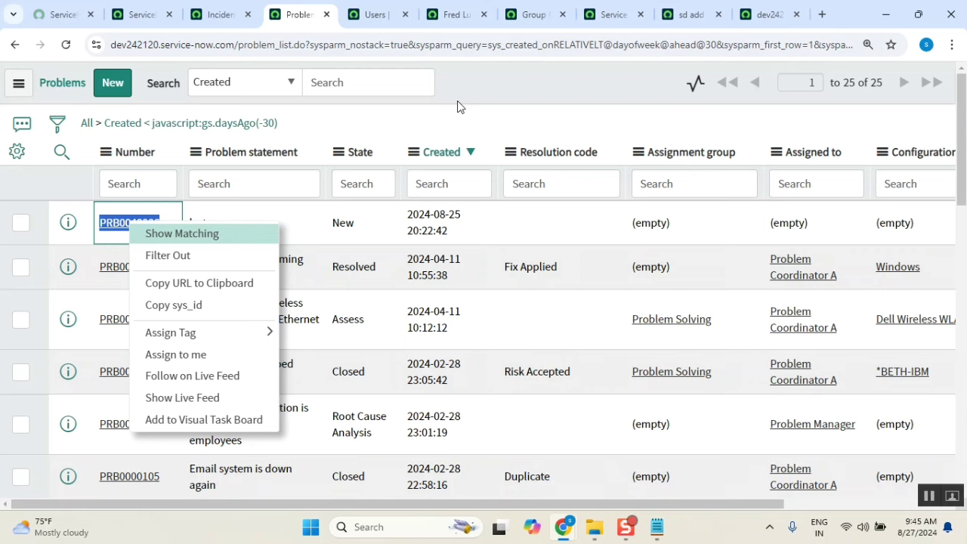
key("Escape")
left_click_drag(172, 231, 105, 237)
key("ctrl+c")
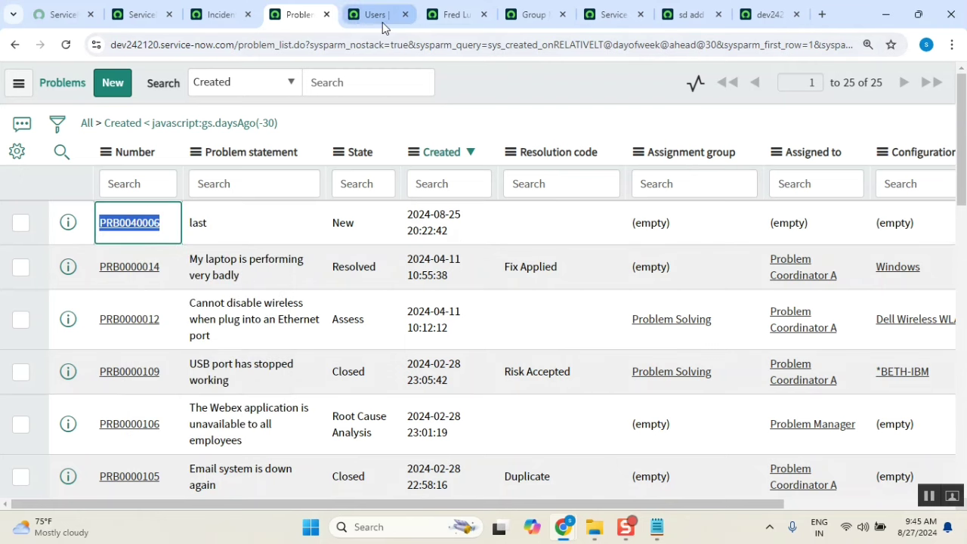
Switch to the incident list and filter its Problem column with the copied number PRB0040006
left_click(218, 14)
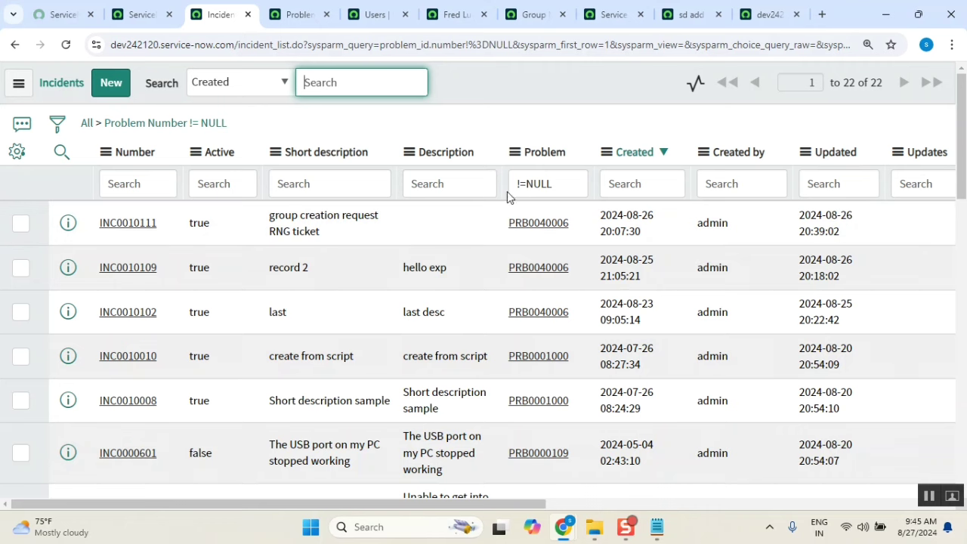
left_click(565, 184)
key("ctrl+v")
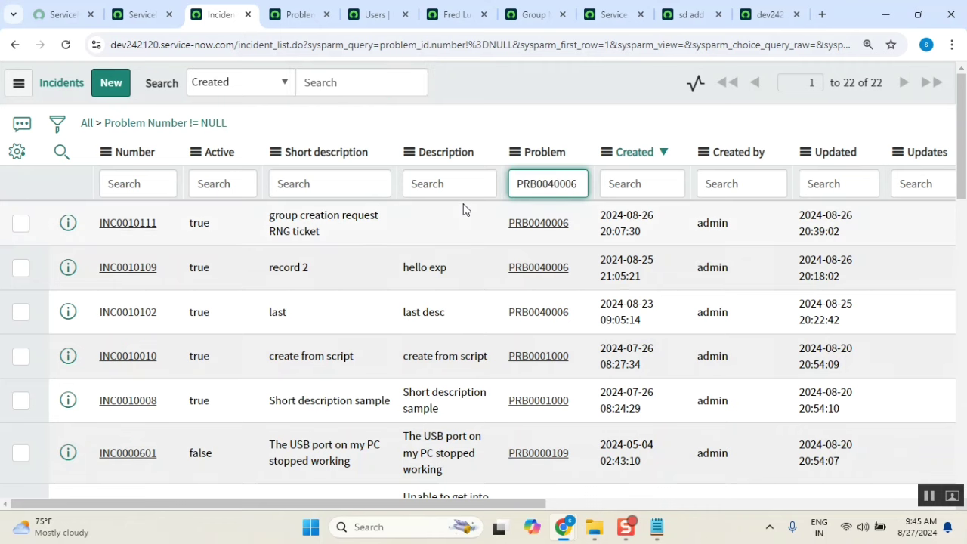
key("Return")
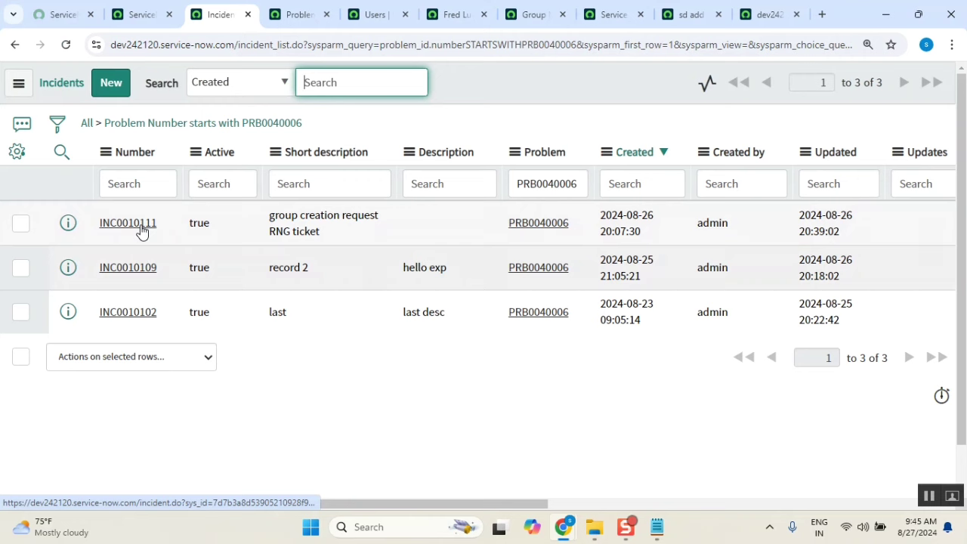
Copy the number PRB0000014 from the problem list and filter the incident list's Problem column with it
left_click(297, 15)
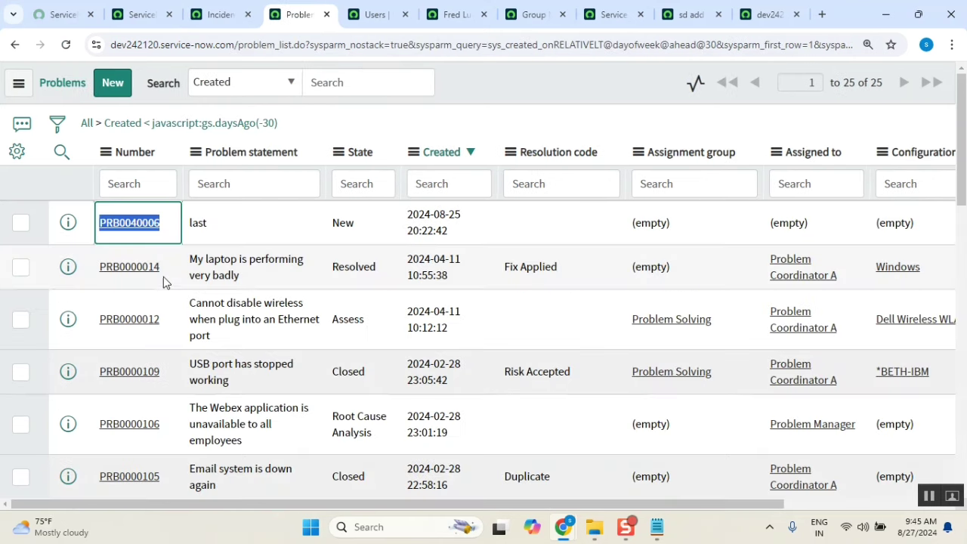
left_click_drag(161, 273, 110, 285)
key("ctrl+c")
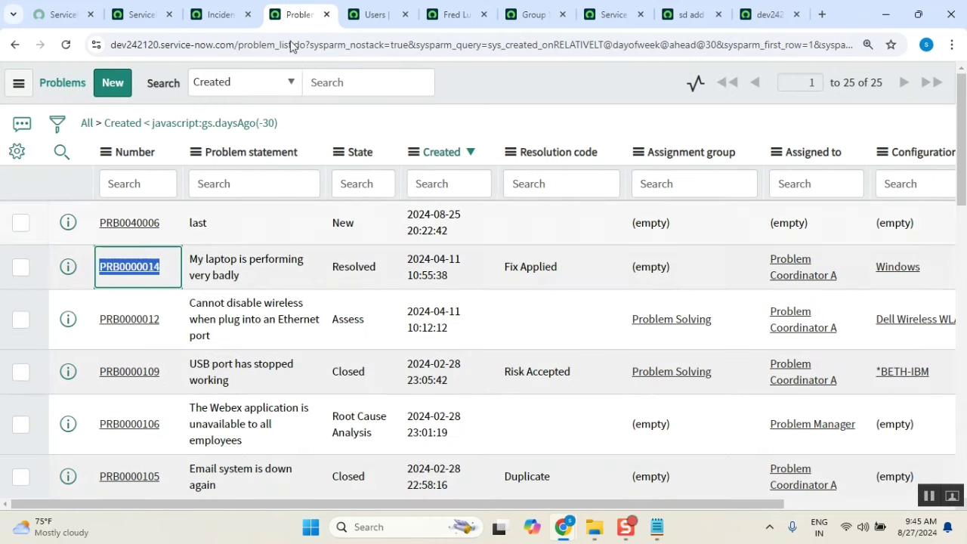
left_click(219, 15)
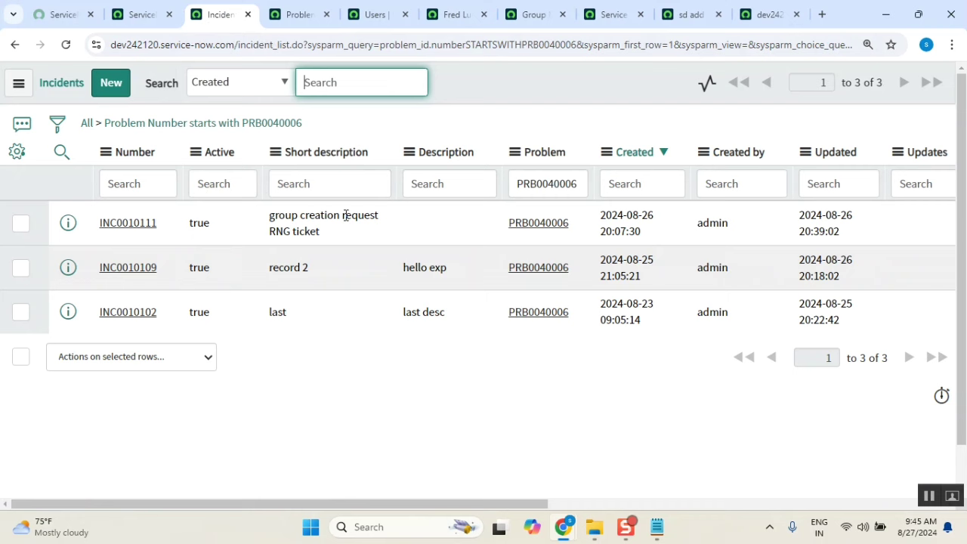
double_click(571, 184)
key("ctrl+v")
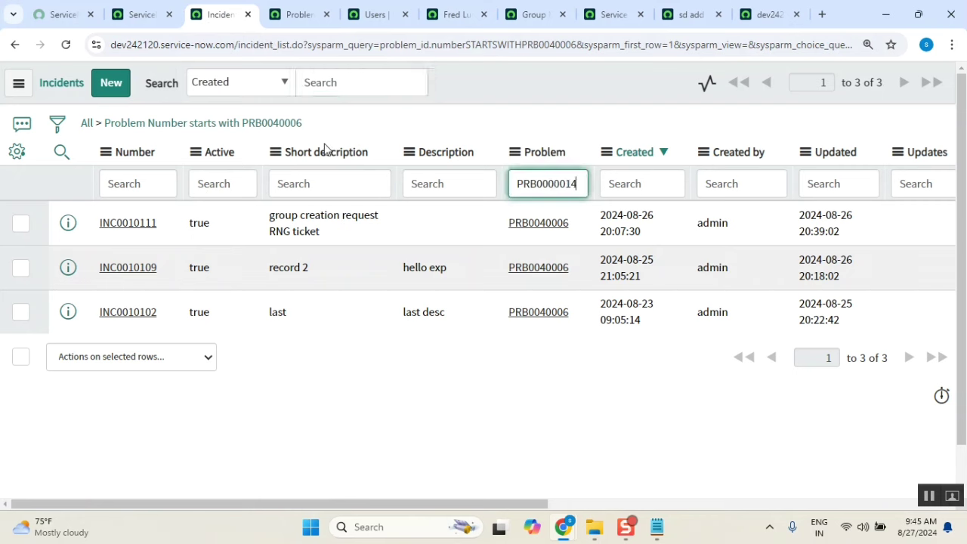
key("Return")
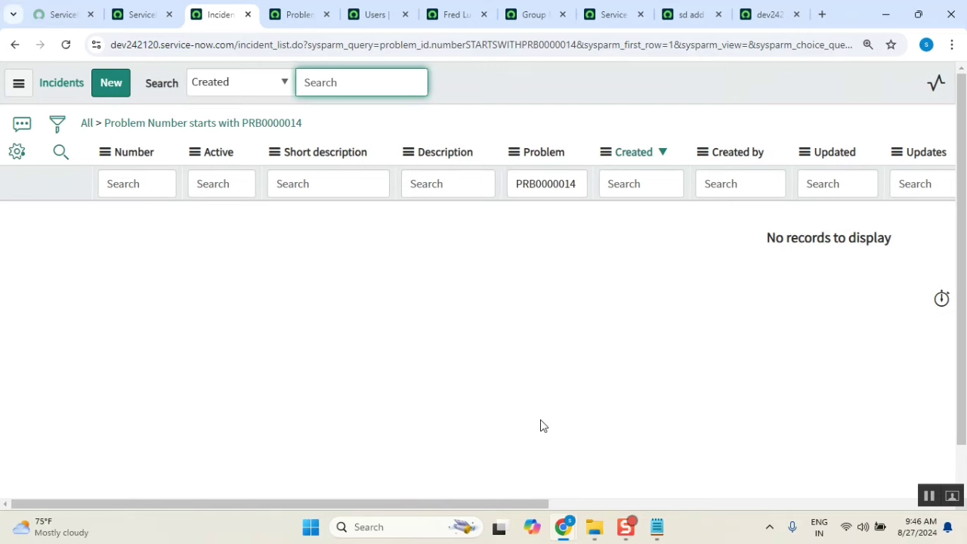
Switch to the Class_36_AdvancedScripting.txt notes in Notepad and reread the incident-printing task near the end of the file
left_click(664, 534)
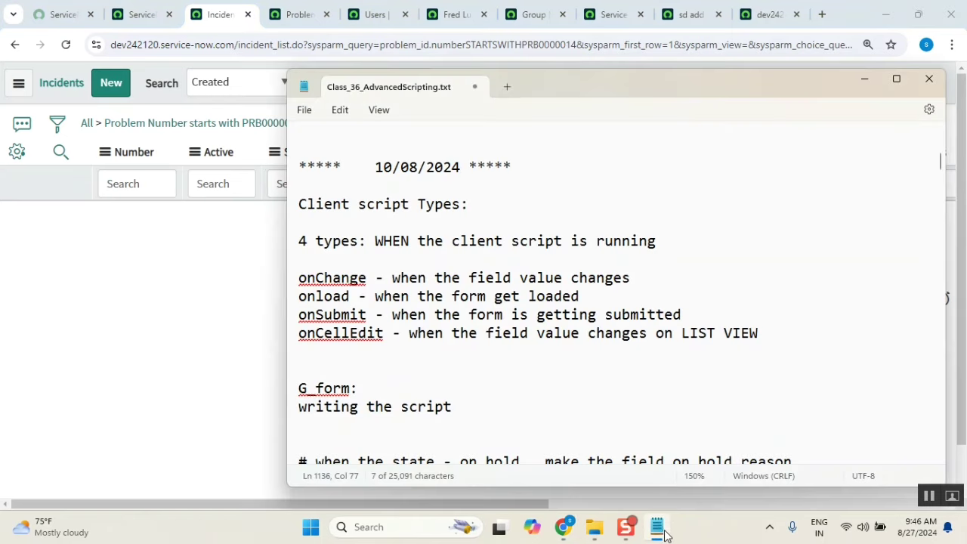
left_click(638, 326)
key("ctrl+End")
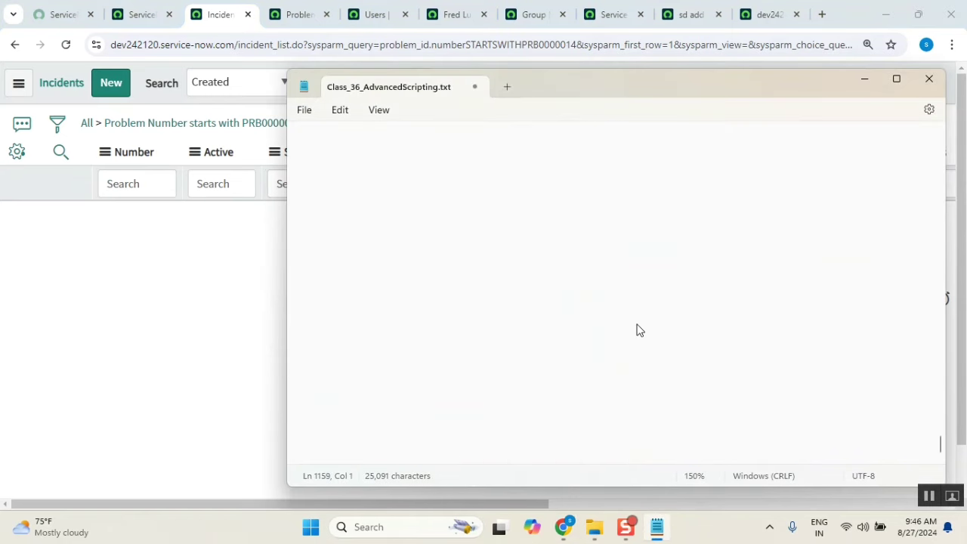
scroll(637, 330, "up", 5)
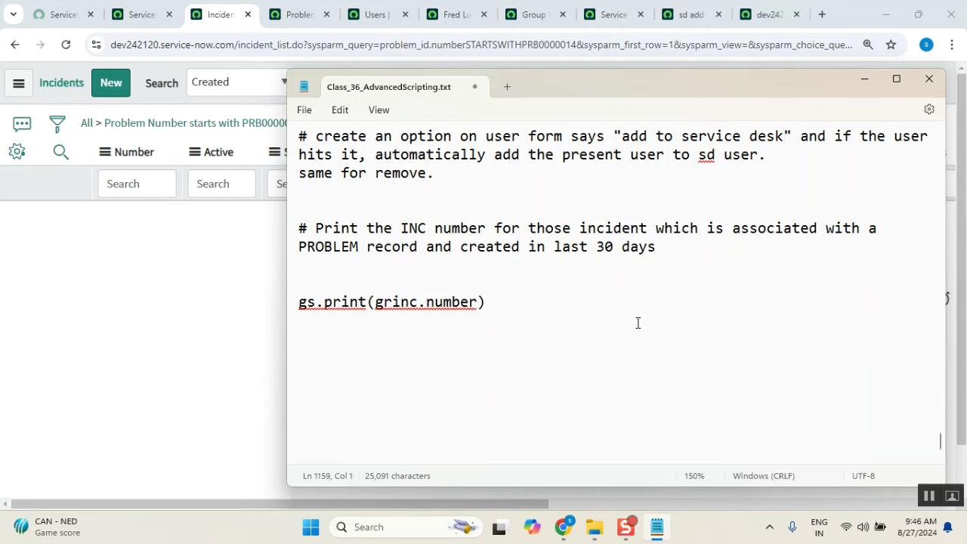
Return to the problem list in the browser and copy the query of its Created filter
left_click(293, 14)
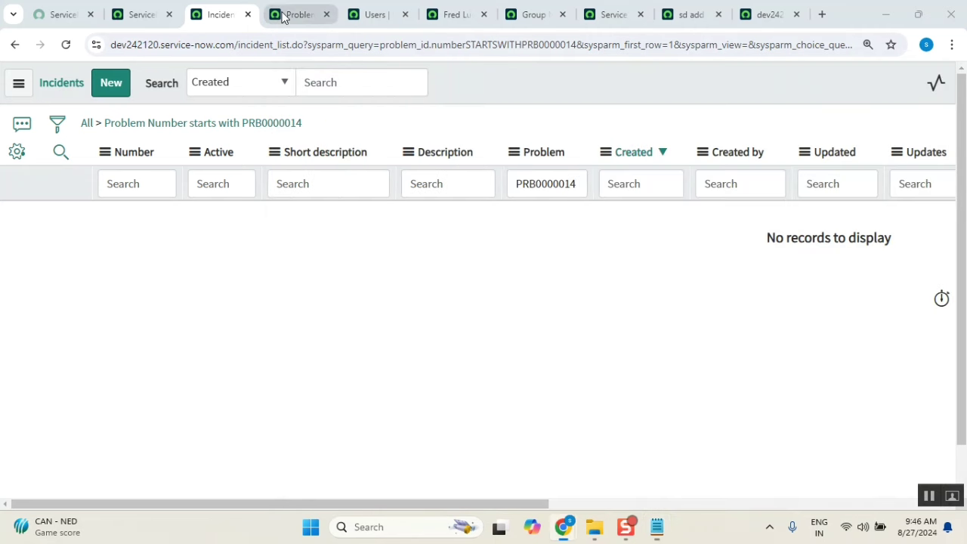
right_click(253, 132)
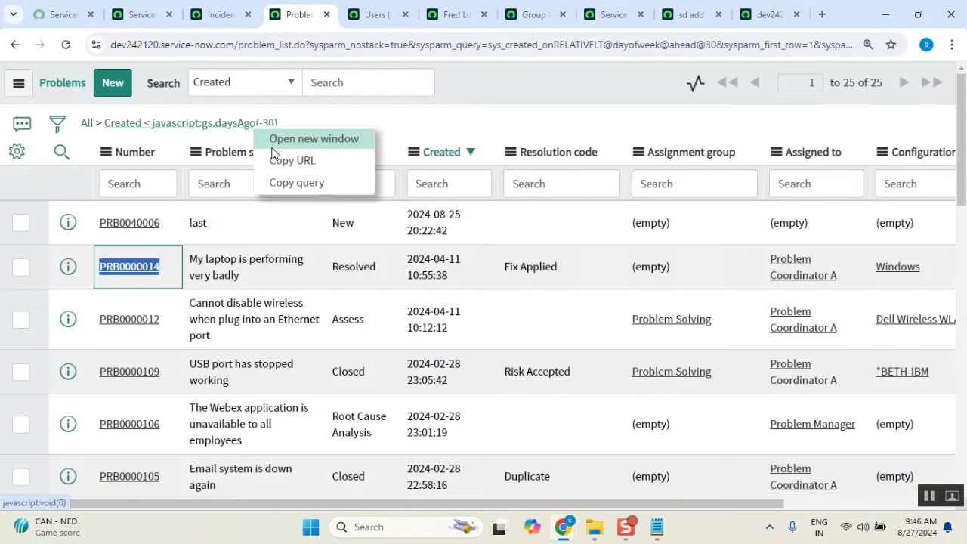
left_click(297, 183)
Switch to the Notepad notes and start a variable declaration, "var =", below the gs.print(grinc.number) line
left_click(658, 528)
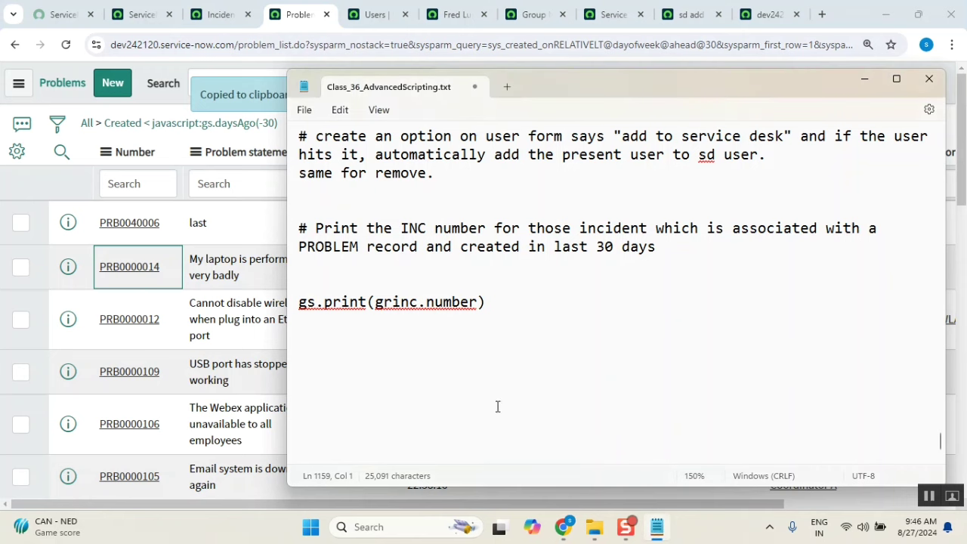
left_click(372, 356)
type("var =")
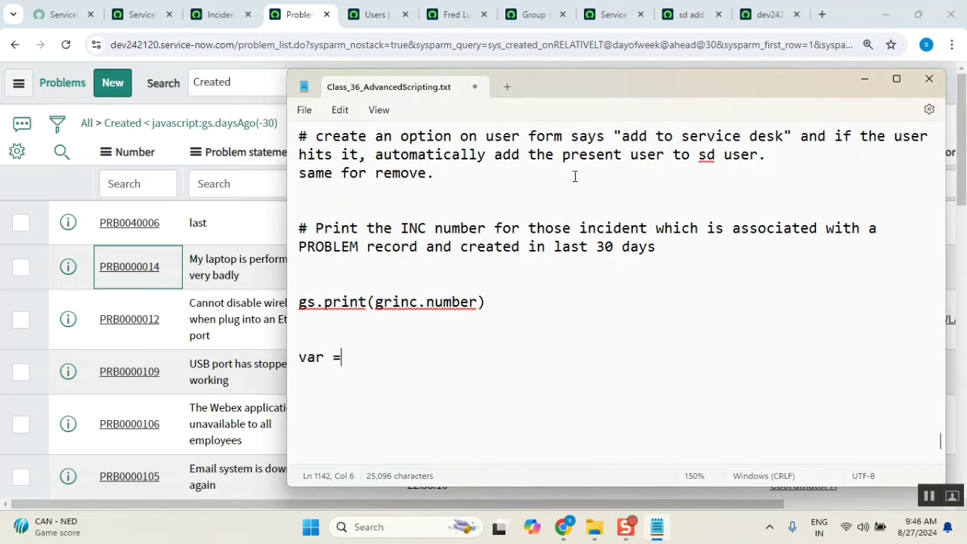
In the browser's sd add or remove business rule, add var gr = new GlideRecord('problem'); on a new line before the script's closing line
left_click(694, 16)
scroll(454, 367, "down", 4)
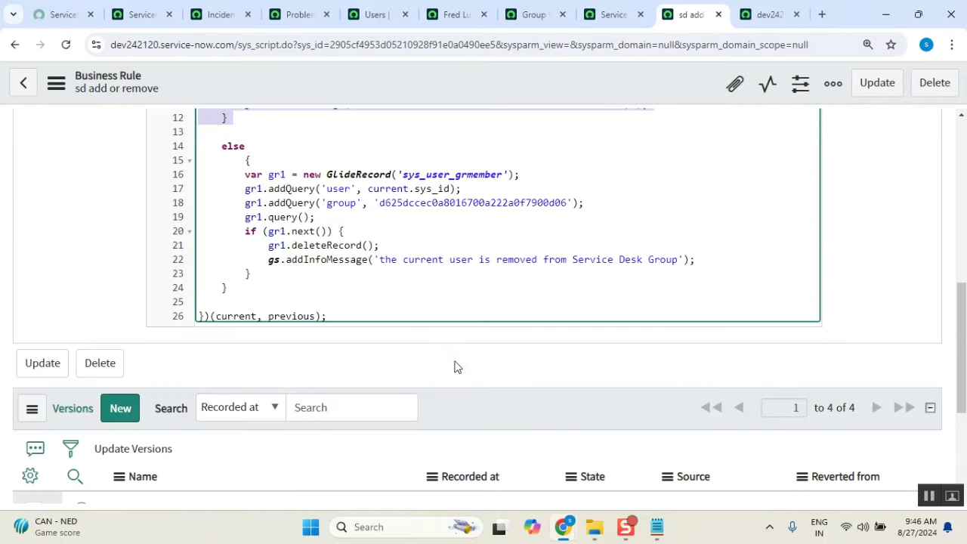
left_click(389, 275)
left_click(373, 303)
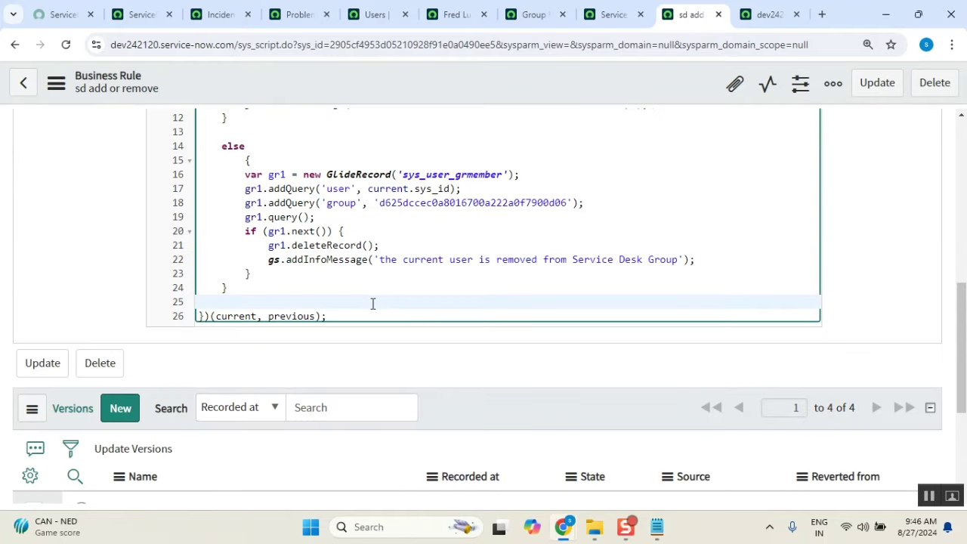
key("Return")
type("var gr")
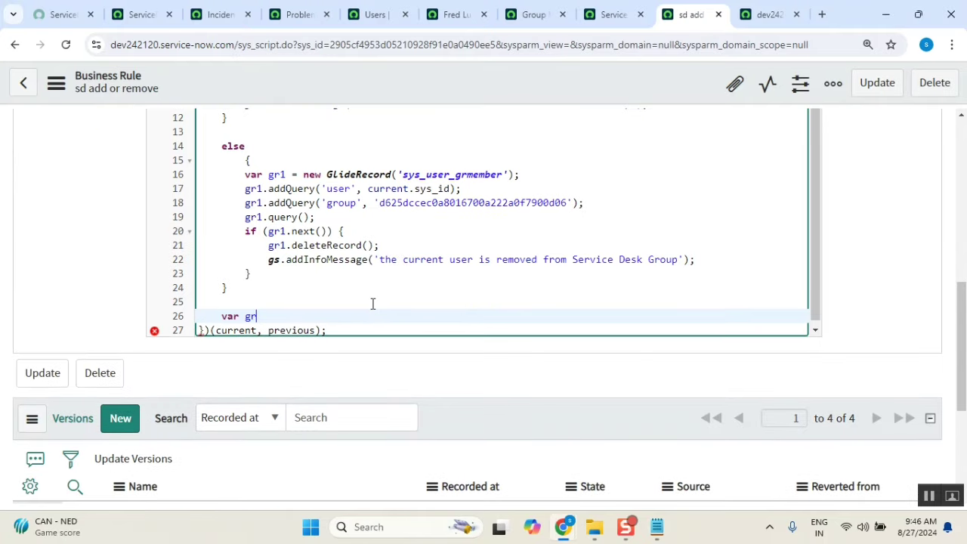
type(" = new GlideRe")
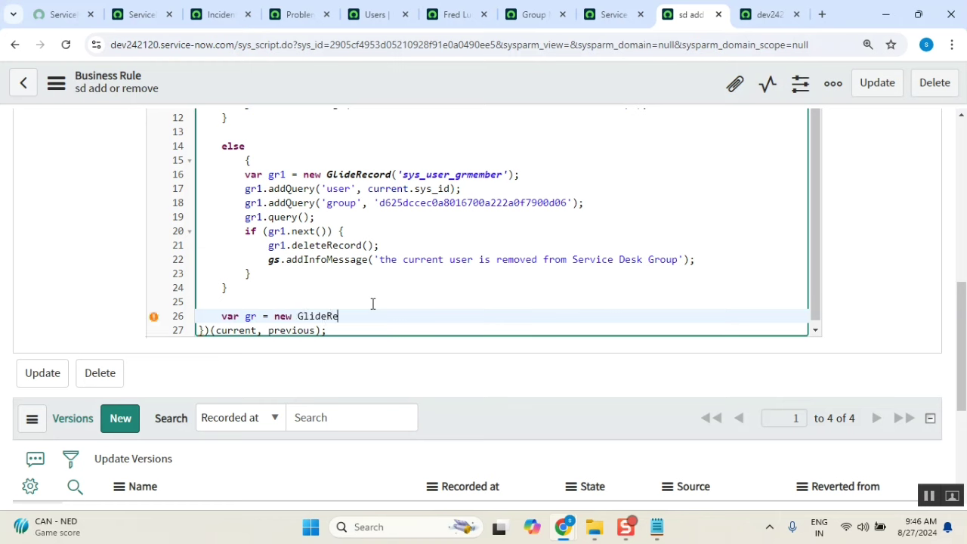
type("cord('problem');")
key("Return")
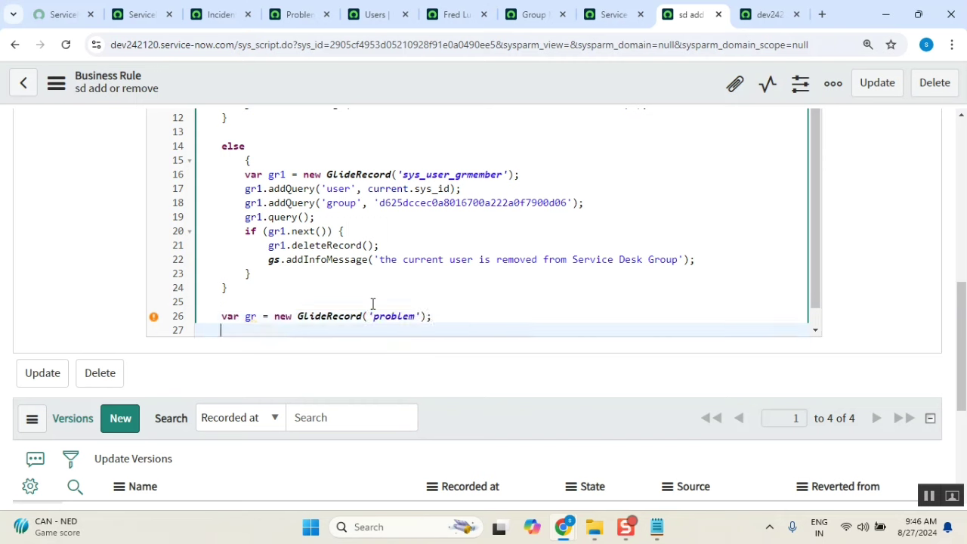
Add a gr.addEncodedQuery call with the copied query 'sys_created_onRELATIVELT@dayofweek@ahead@30' beneath the GlideRecord declaration
type("gr.addEncode")
key("Return")
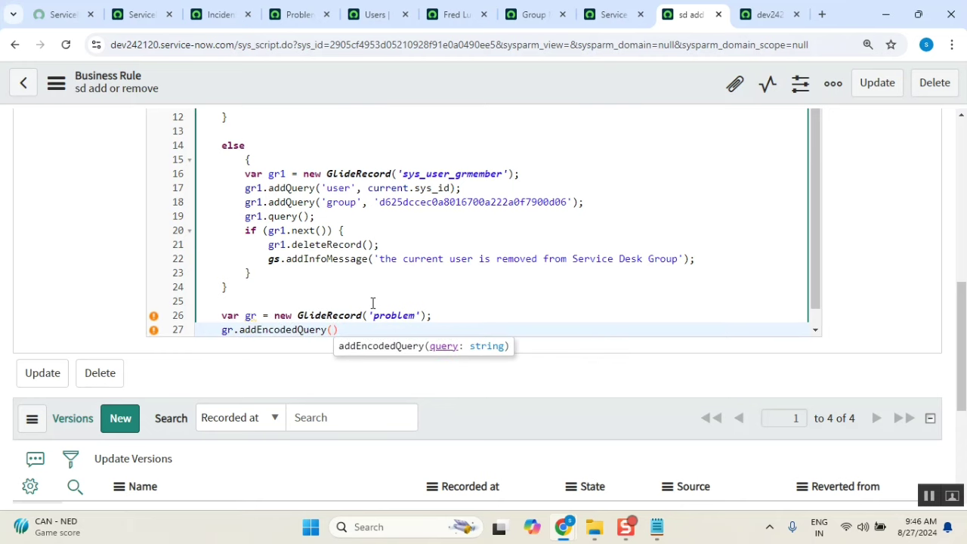
type("'")
key("ctrl+v")
key("Right")
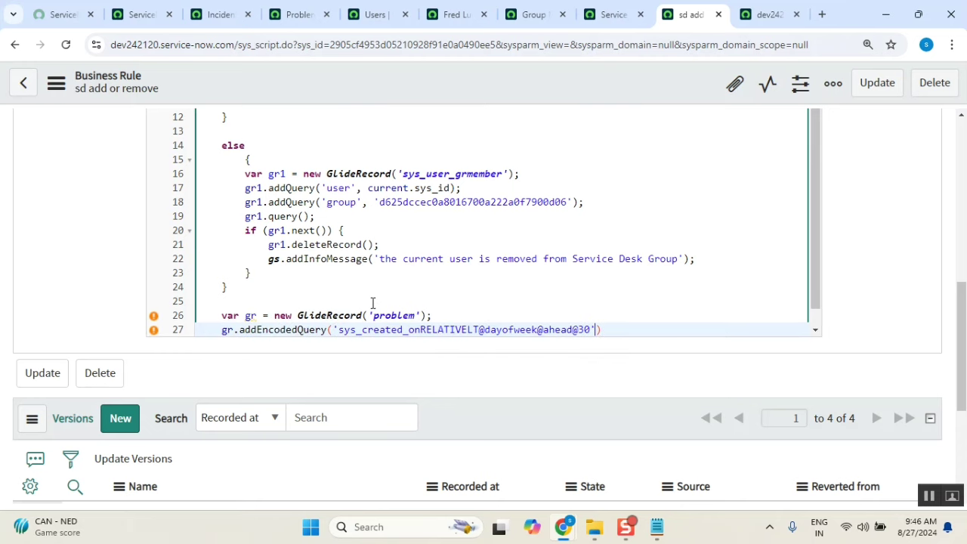
key("Return")
Add gr.query(); beneath the encoded query and begin a while loop on the following line
type("gr")
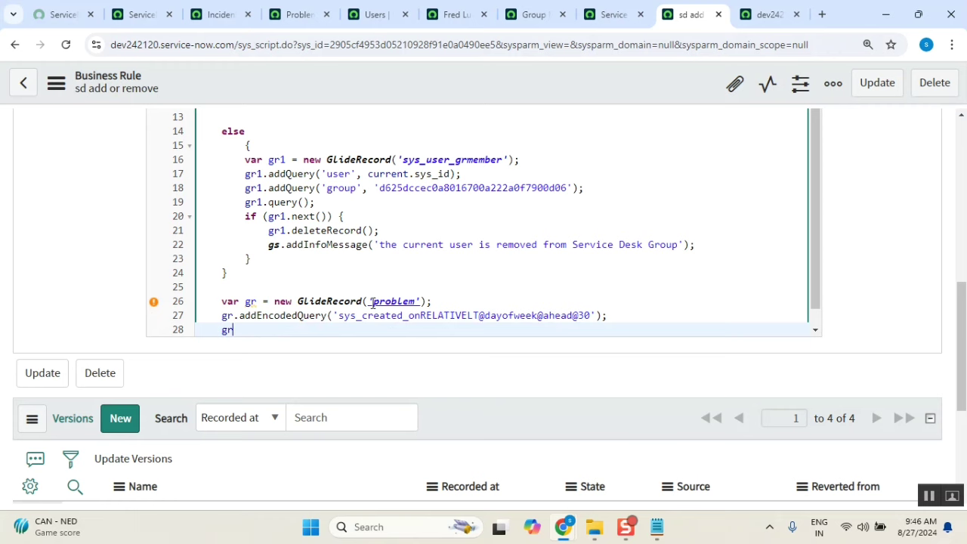
type(".query();")
key("Return")
type("while")
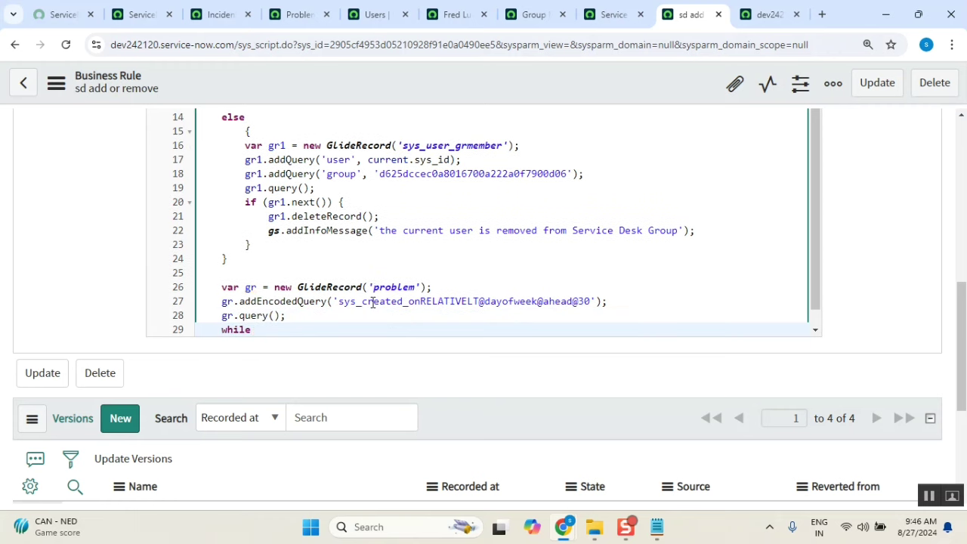